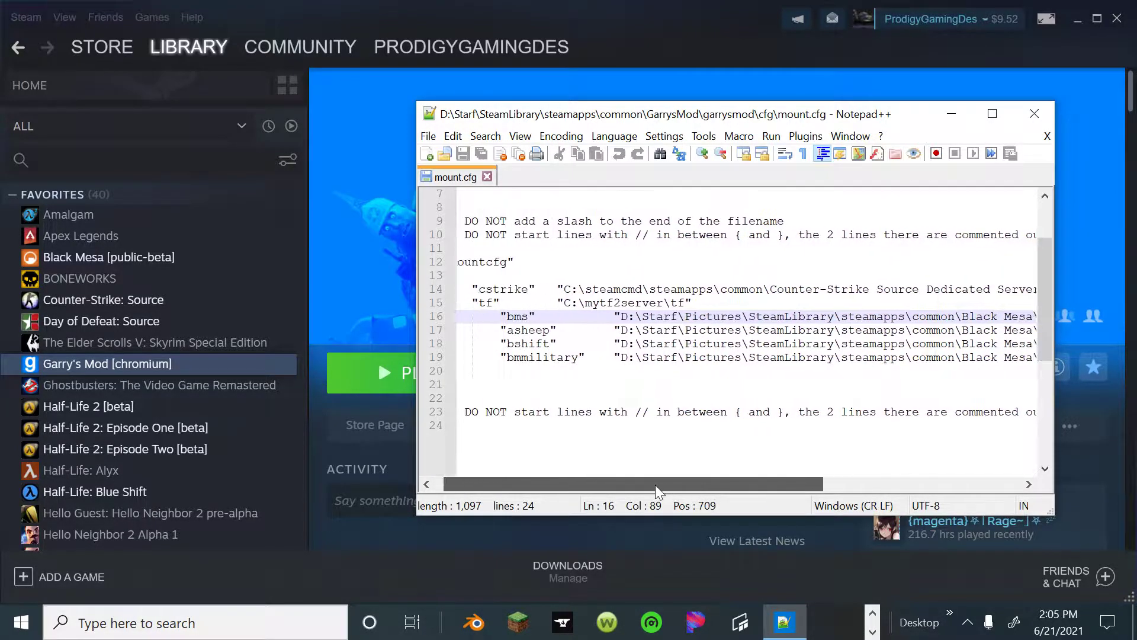
Step: Close the Notepad++ window that holds mount.cfg
left_click(427, 137)
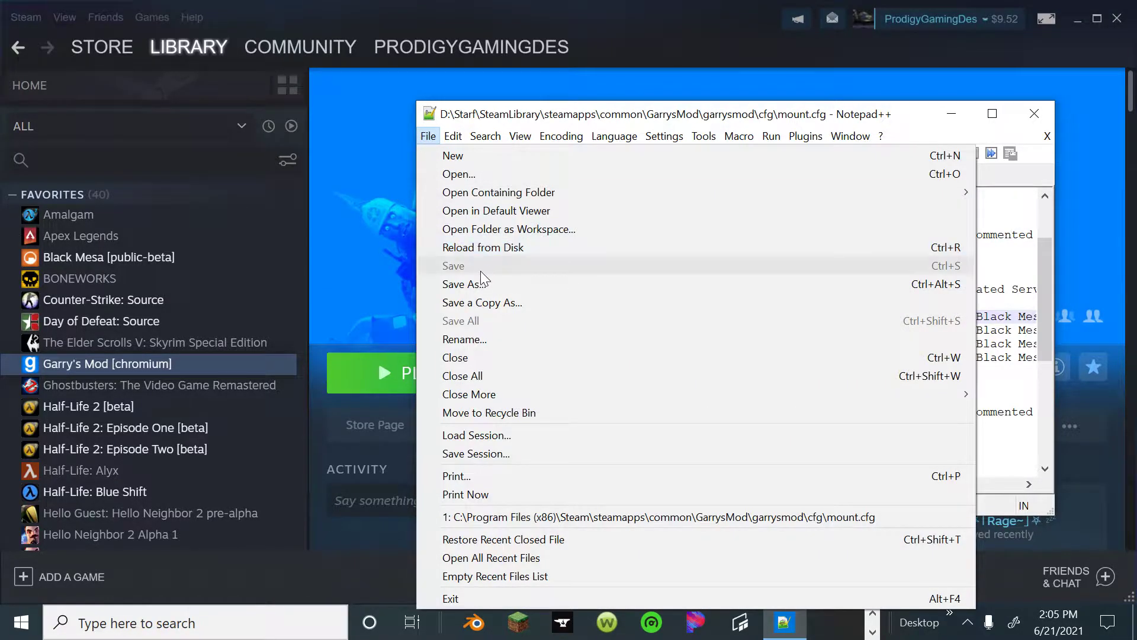
left_click(1012, 152)
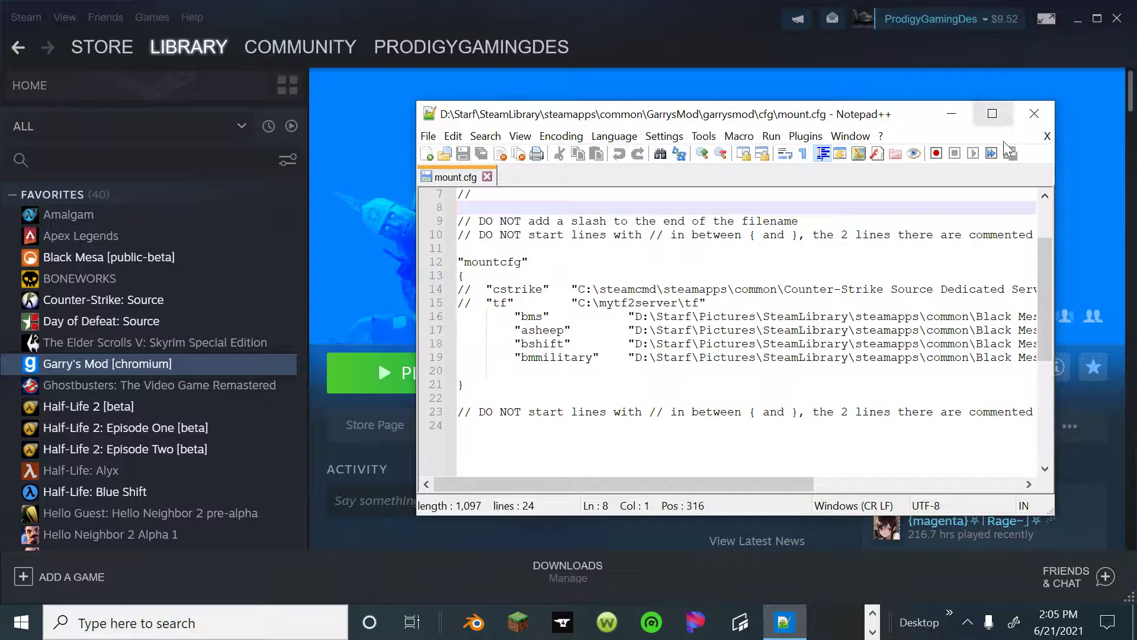
left_click(1032, 112)
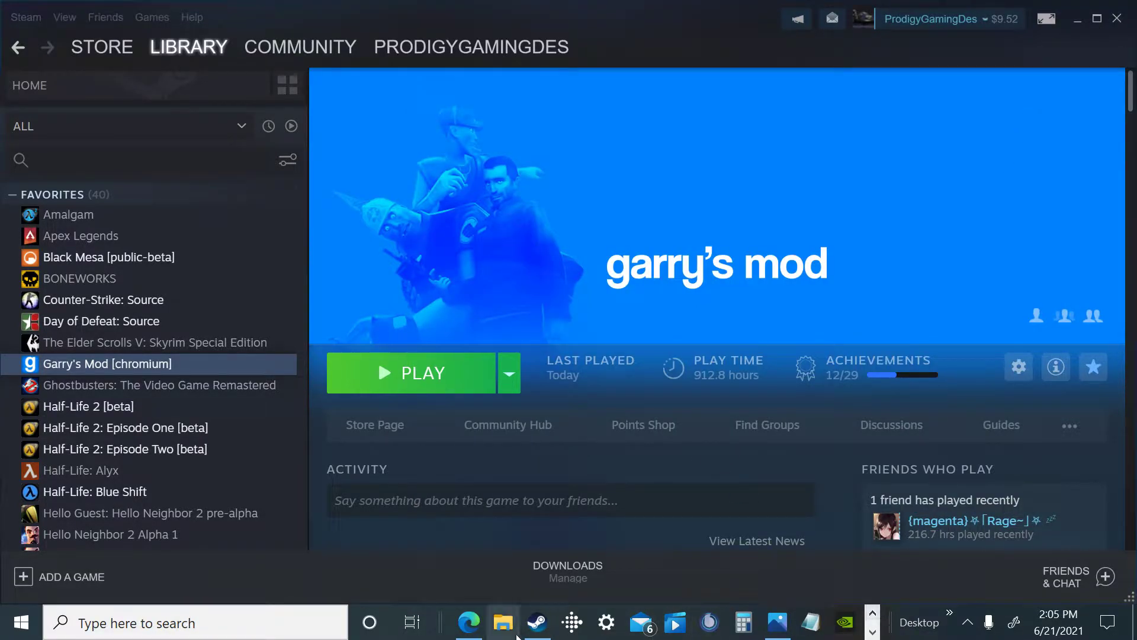
Step: Switch to File Explorer and browse to D:\Starf\Pictures\SteamLibrary\steamapps\common\Black Mesa
left_click(503, 622)
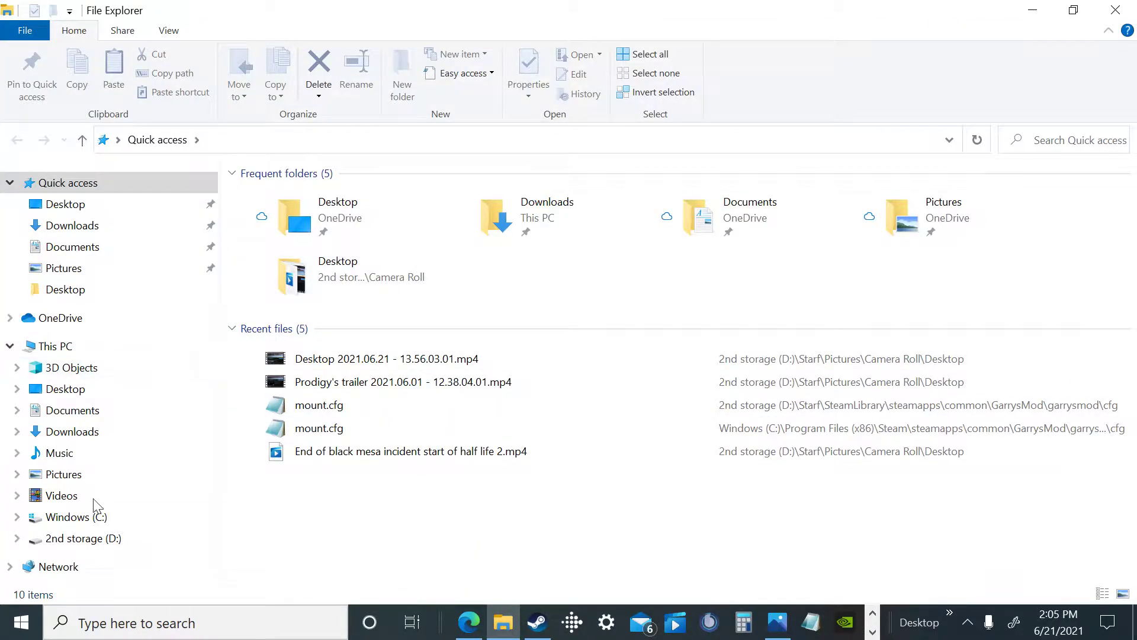
left_click(109, 537)
left_click(306, 236)
double_click(307, 235)
double_click(319, 217)
double_click(302, 217)
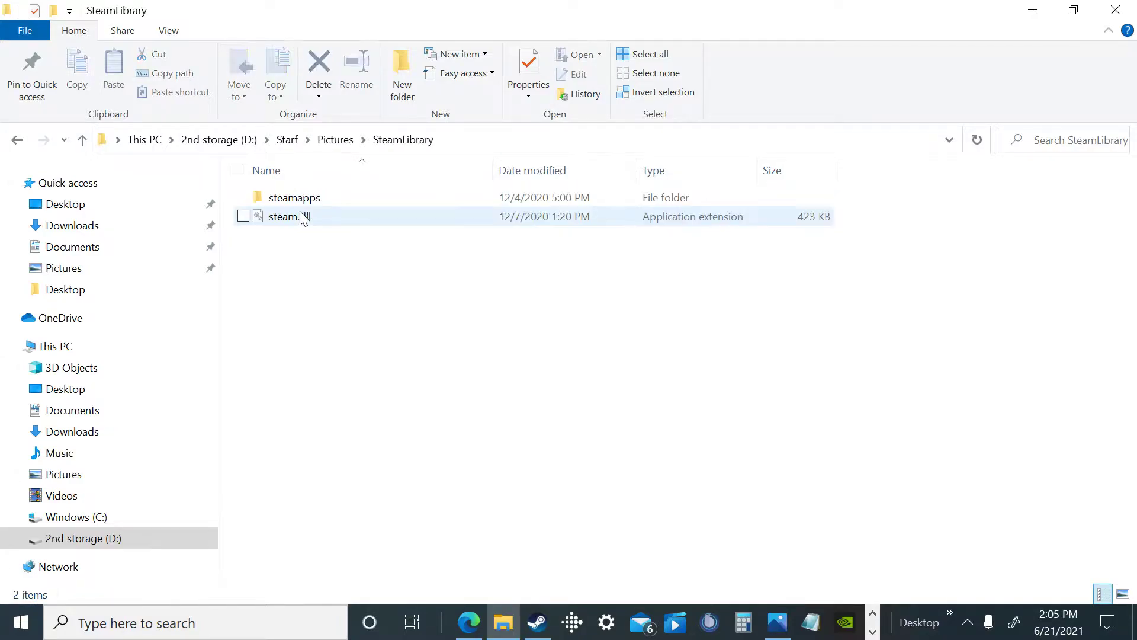
double_click(318, 202)
double_click(308, 201)
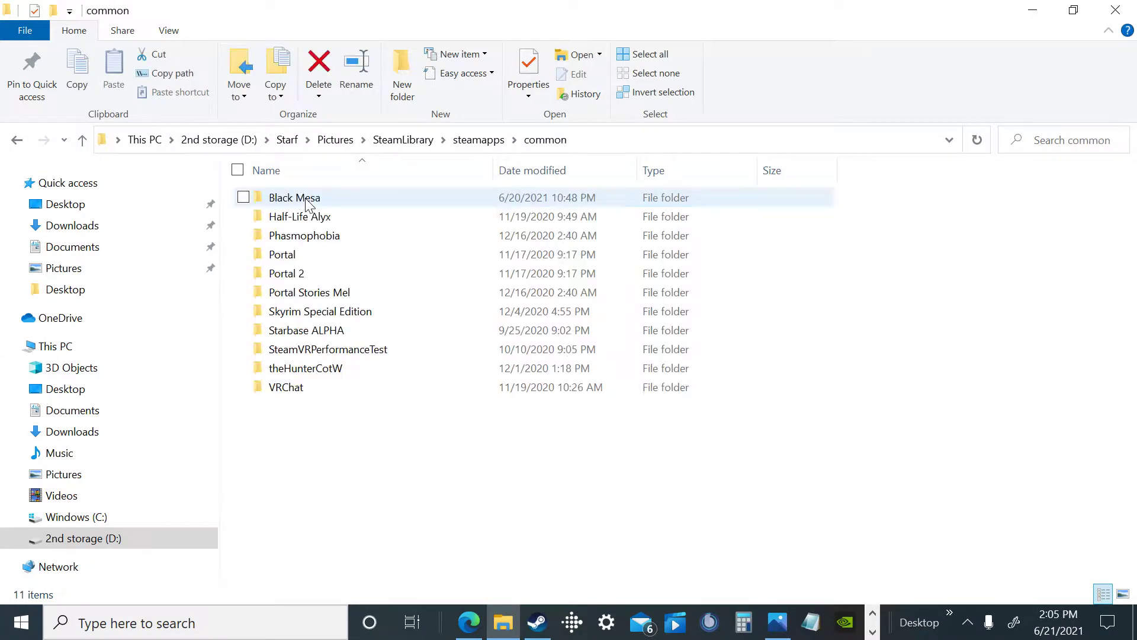
double_click(306, 202)
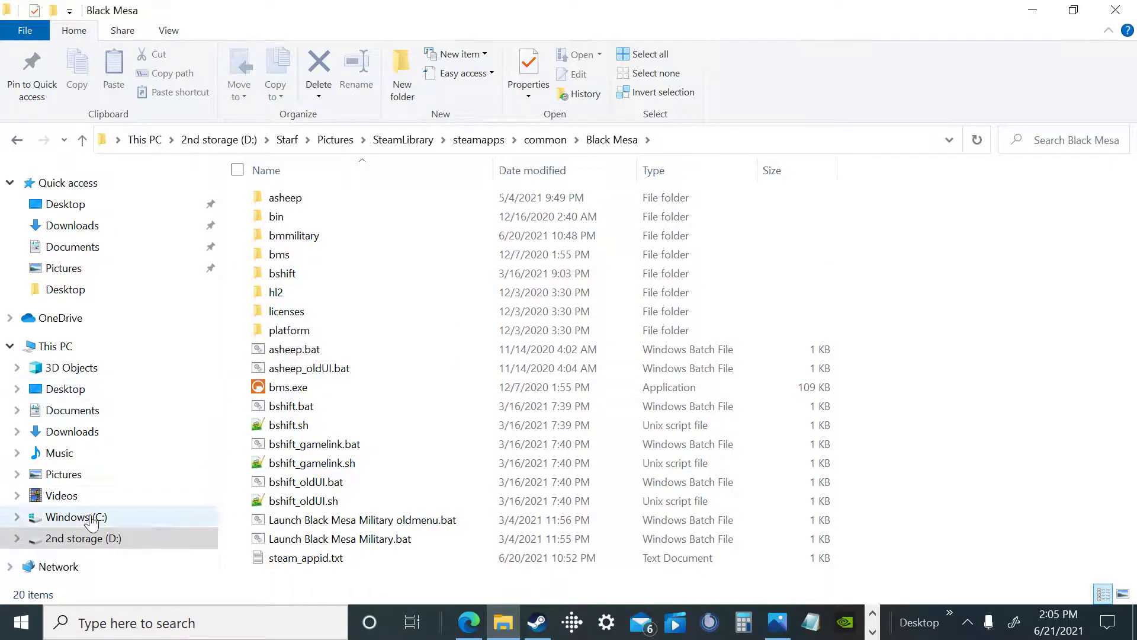
Step: Browse to the Black Mesa folder in C:\Program Files (x86)\Steam\steamapps\common
left_click(65, 517)
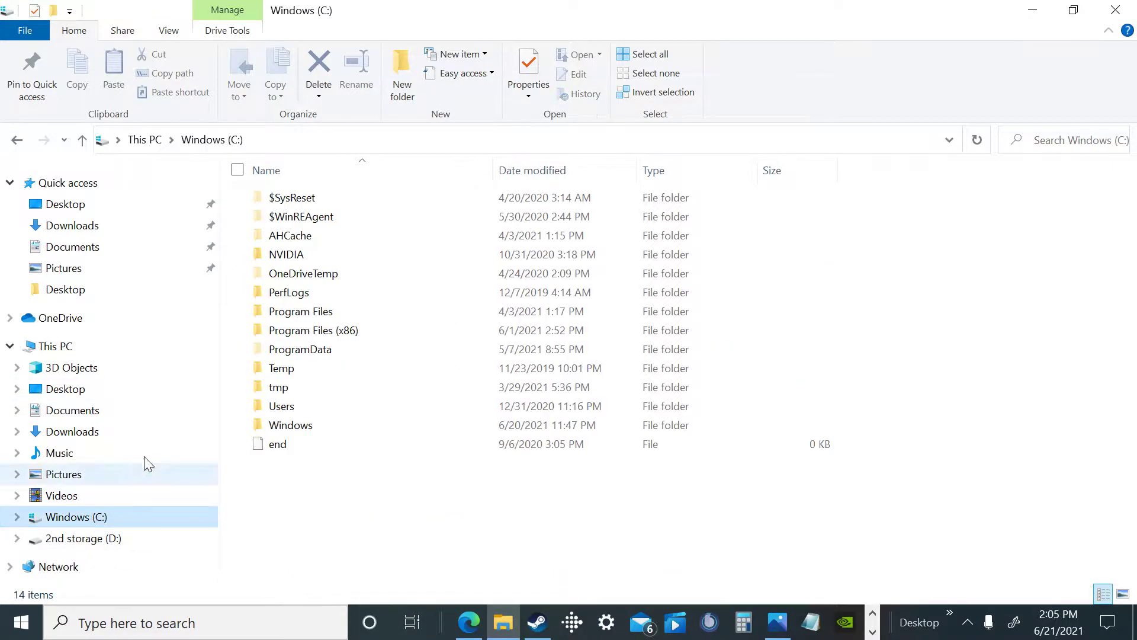
left_click(342, 332)
double_click(342, 332)
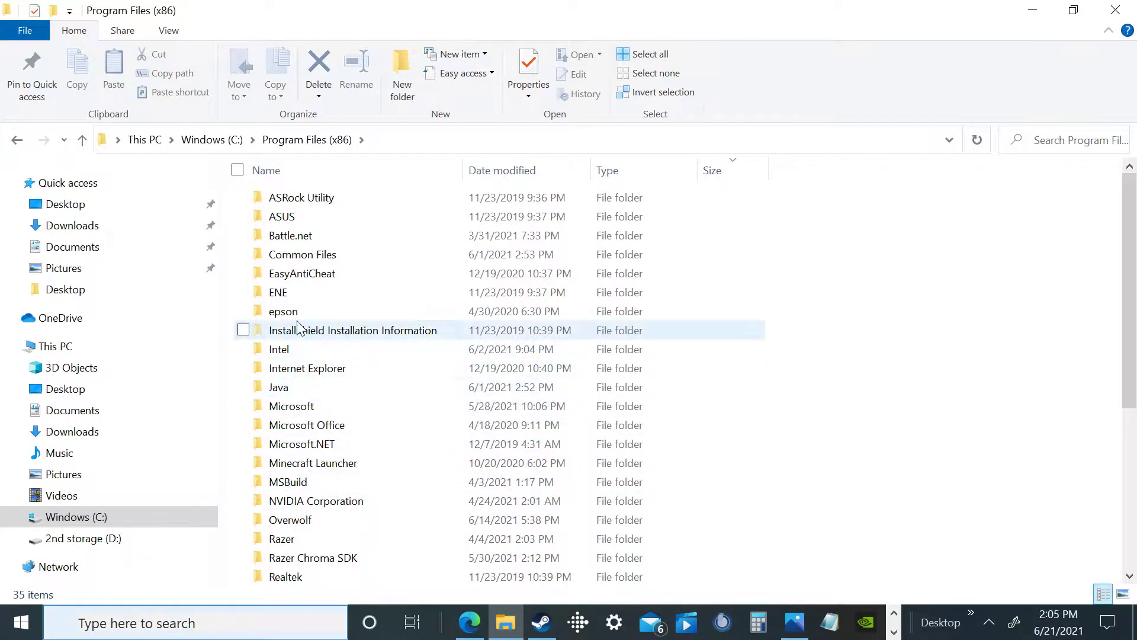
scroll(314, 367, "down", 5)
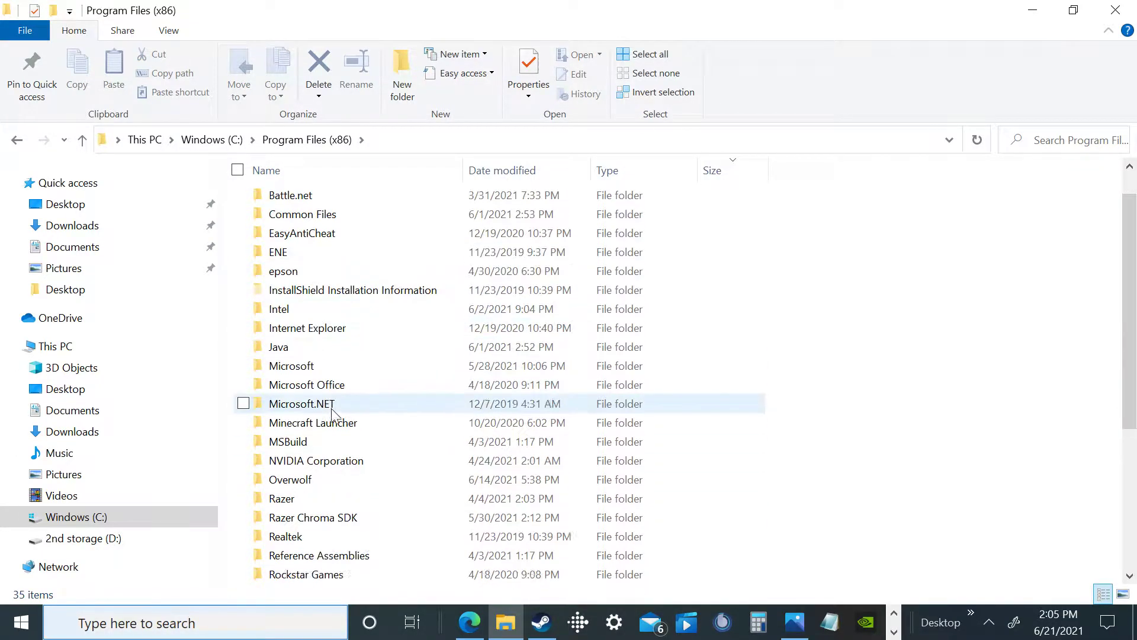
double_click(315, 366)
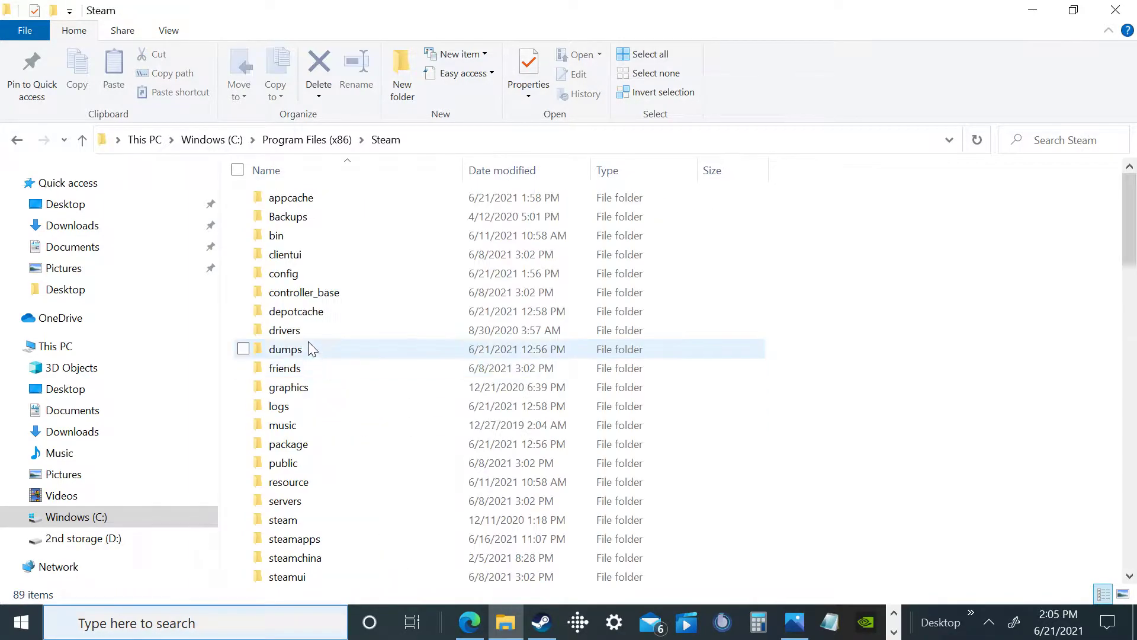
scroll(320, 368, "down", 2)
double_click(320, 439)
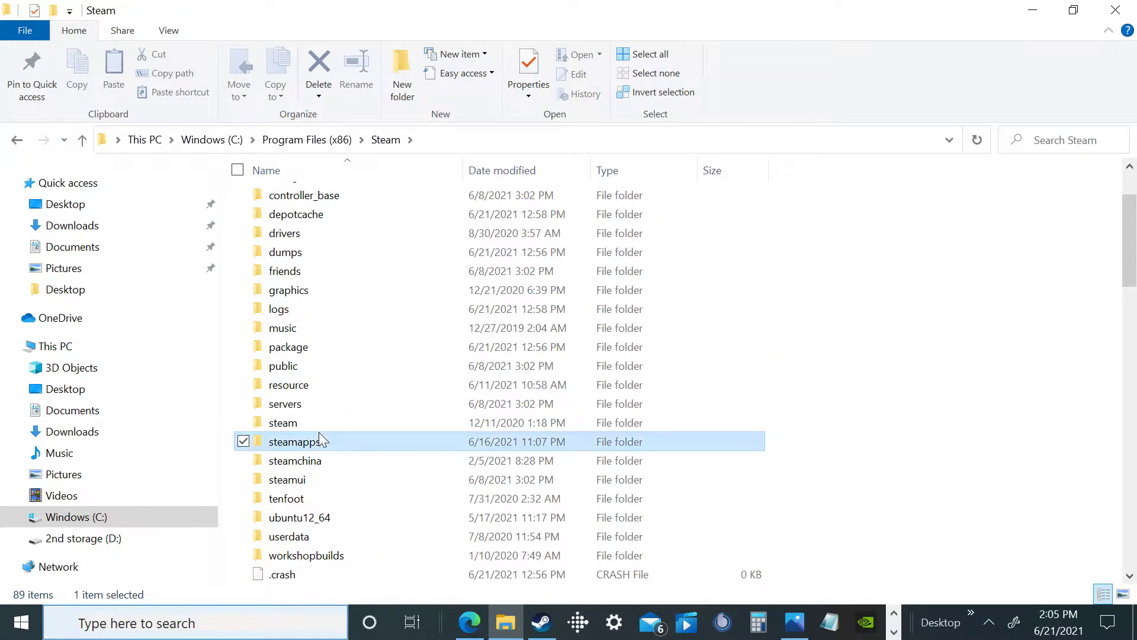
double_click(325, 199)
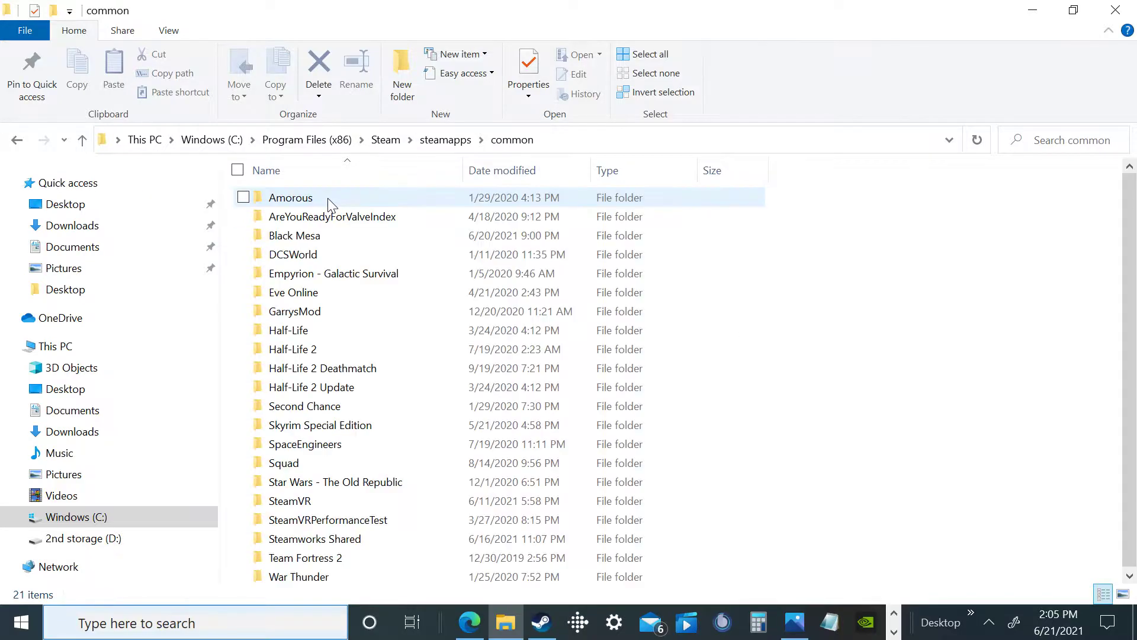
double_click(299, 236)
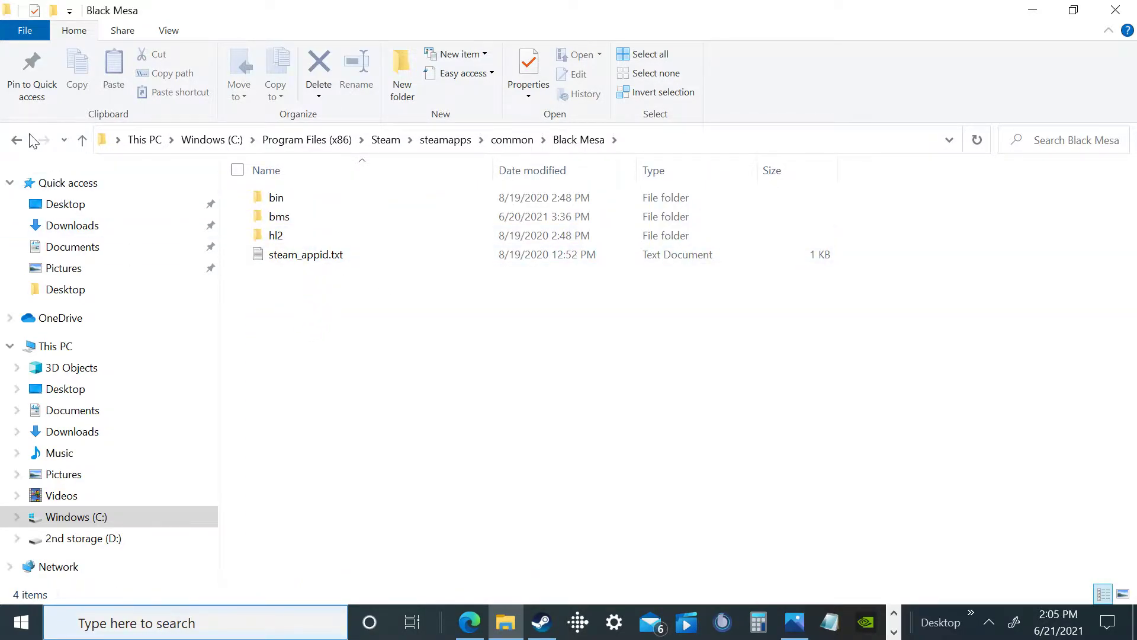
Step: Open mount.cfg from the neighbouring GarrysMod\garrysmod\cfg folder, examine its mount paths, and close it
key("alt+Left")
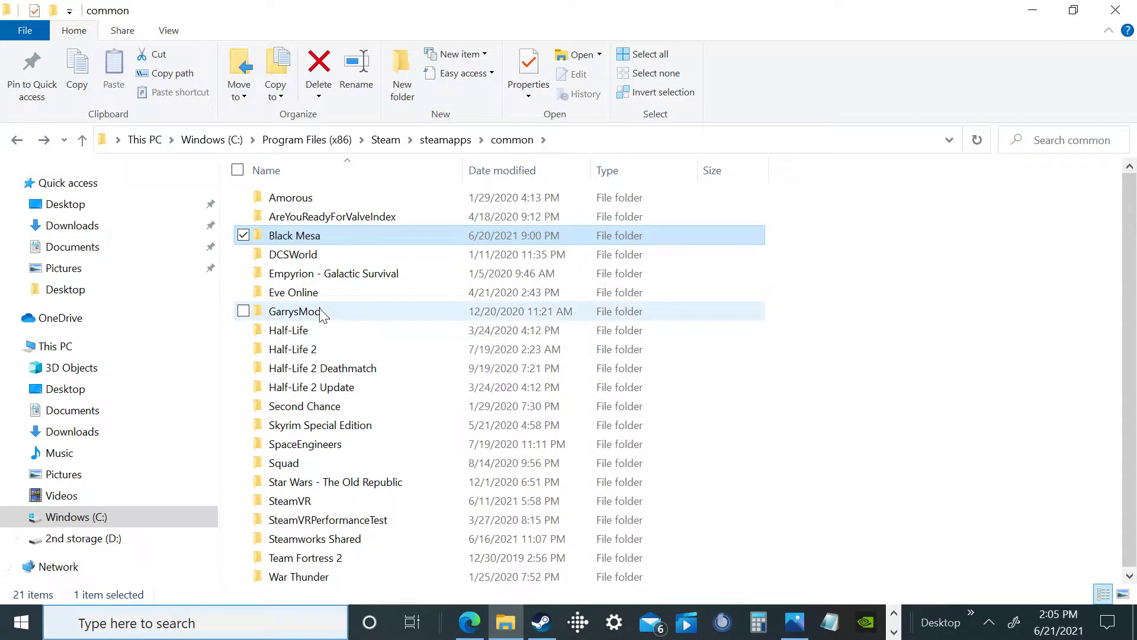
double_click(323, 314)
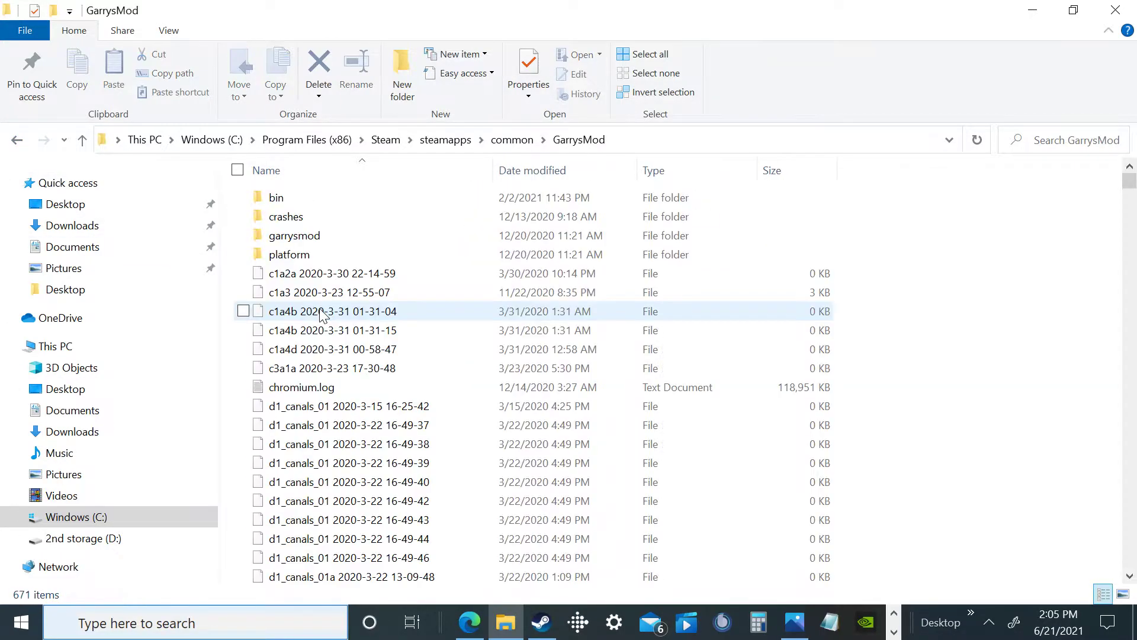
double_click(305, 235)
double_click(294, 256)
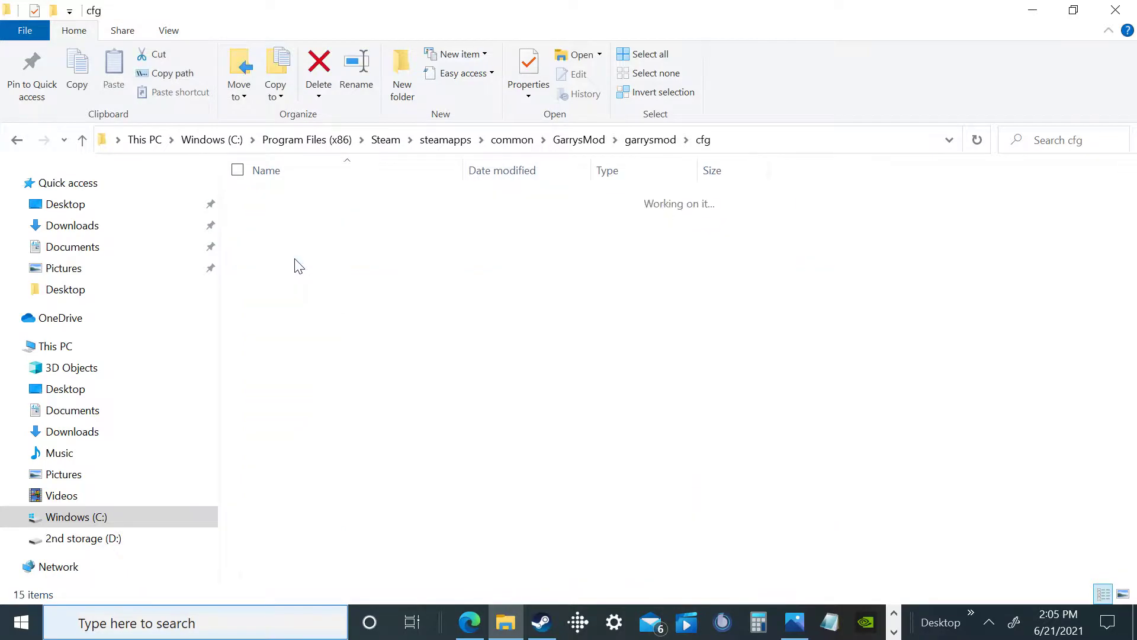
double_click(295, 330)
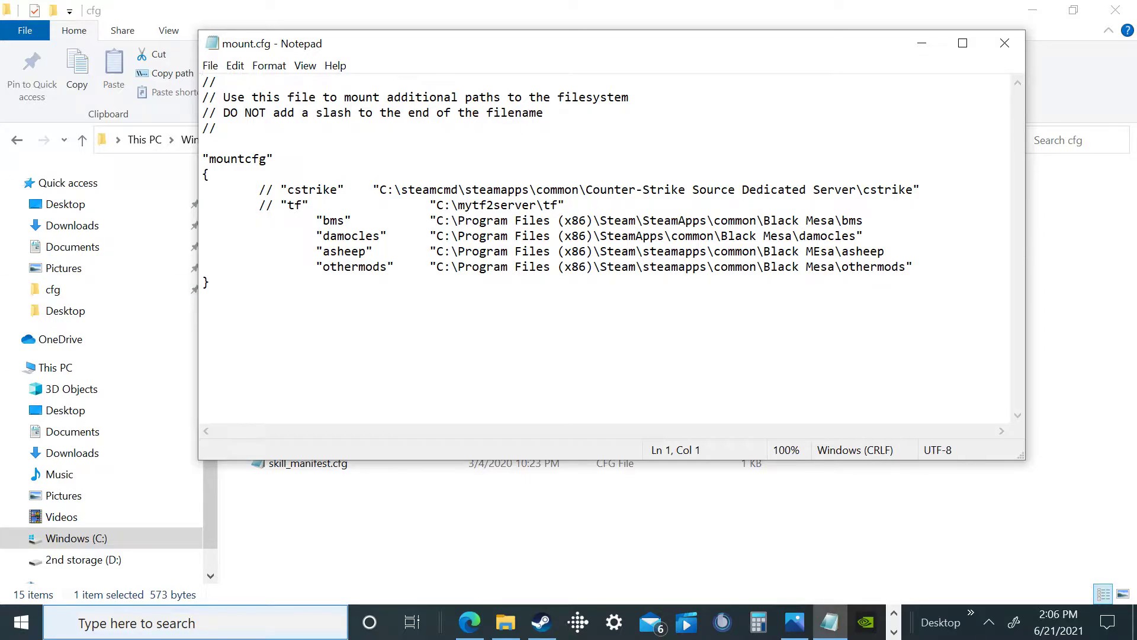
left_click(1005, 43)
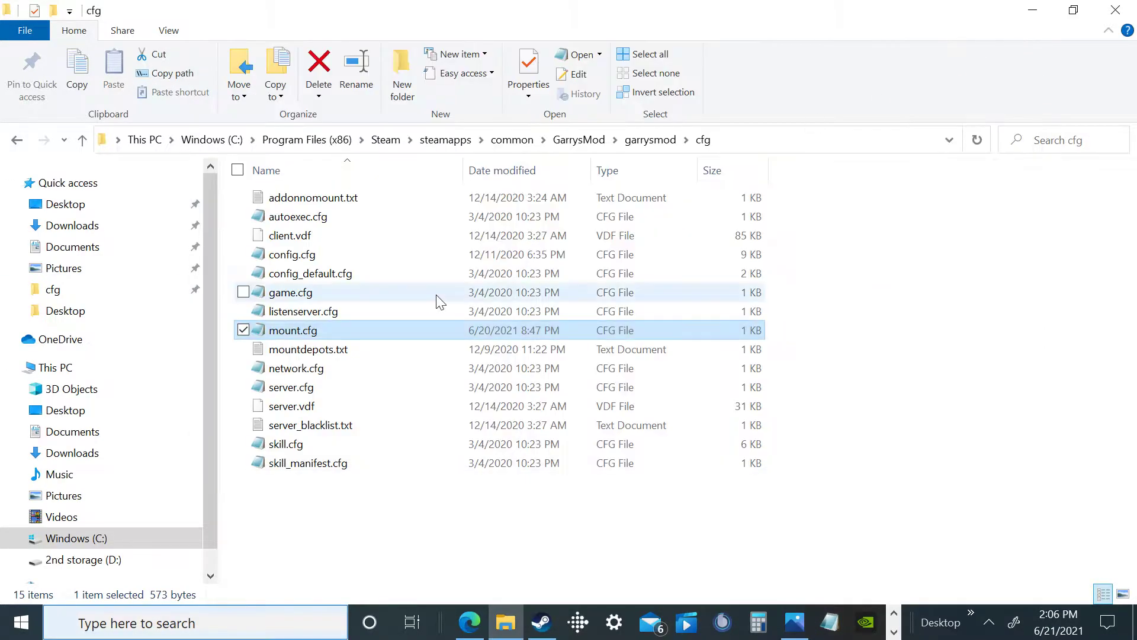
left_click(894, 632)
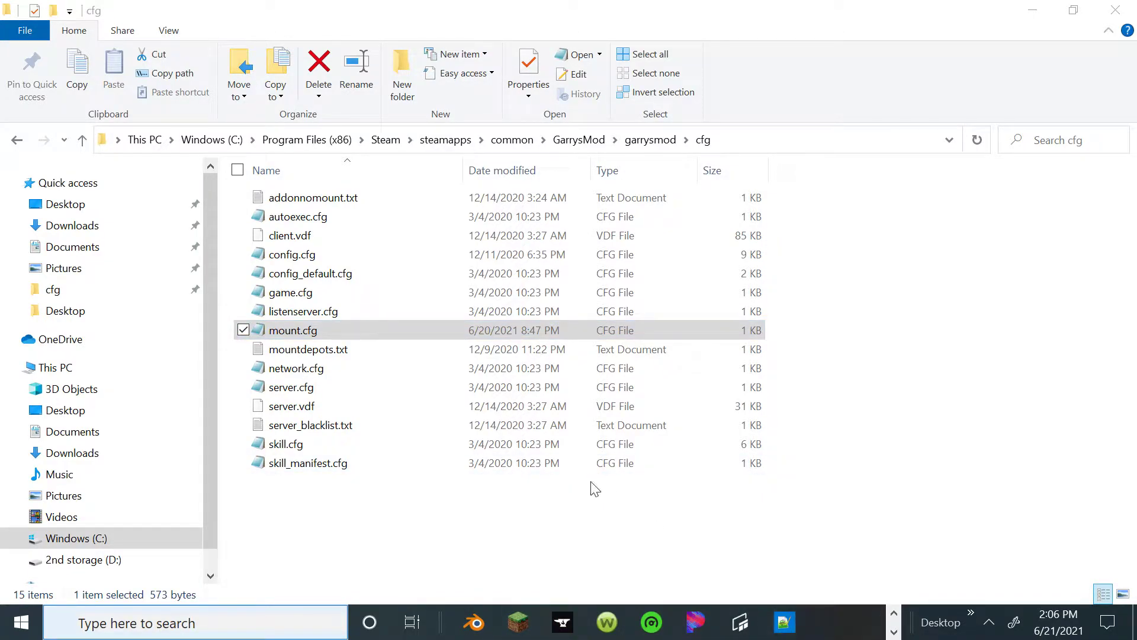
right_click(332, 332)
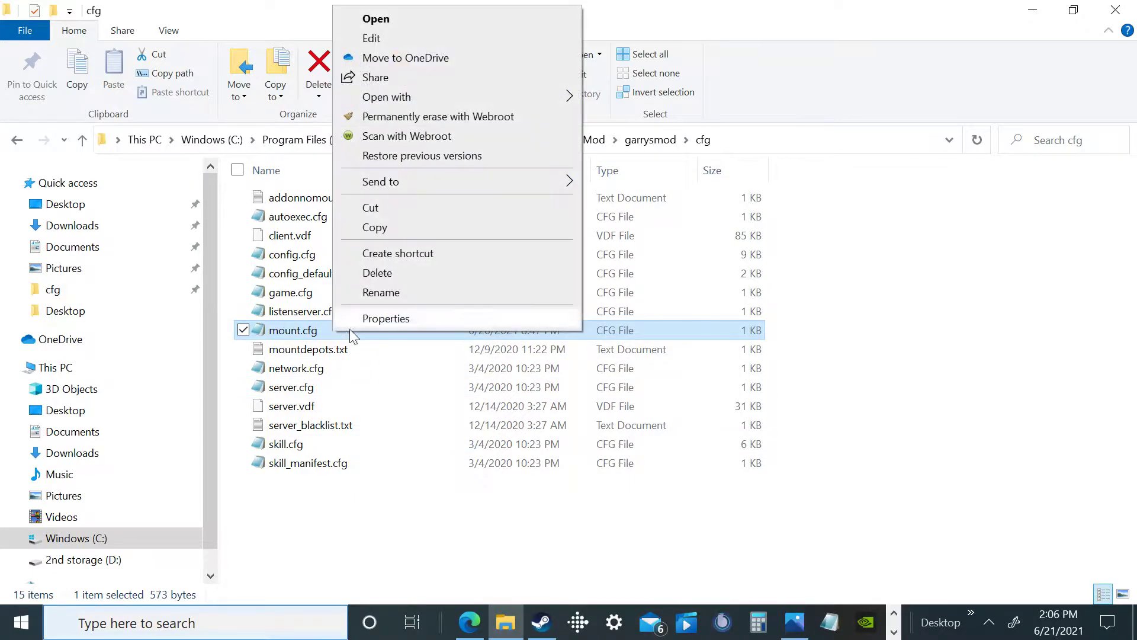
left_click(994, 425)
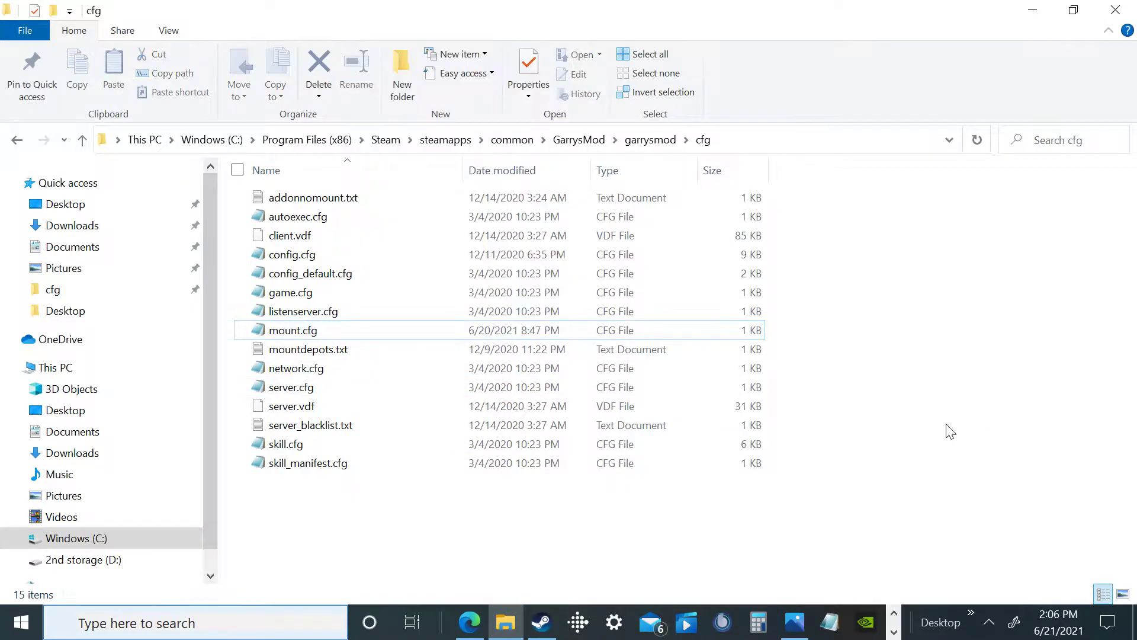
Step: Switch to Notepad++ and bring up the dialog for opening a file
left_click(894, 632)
left_click(784, 632)
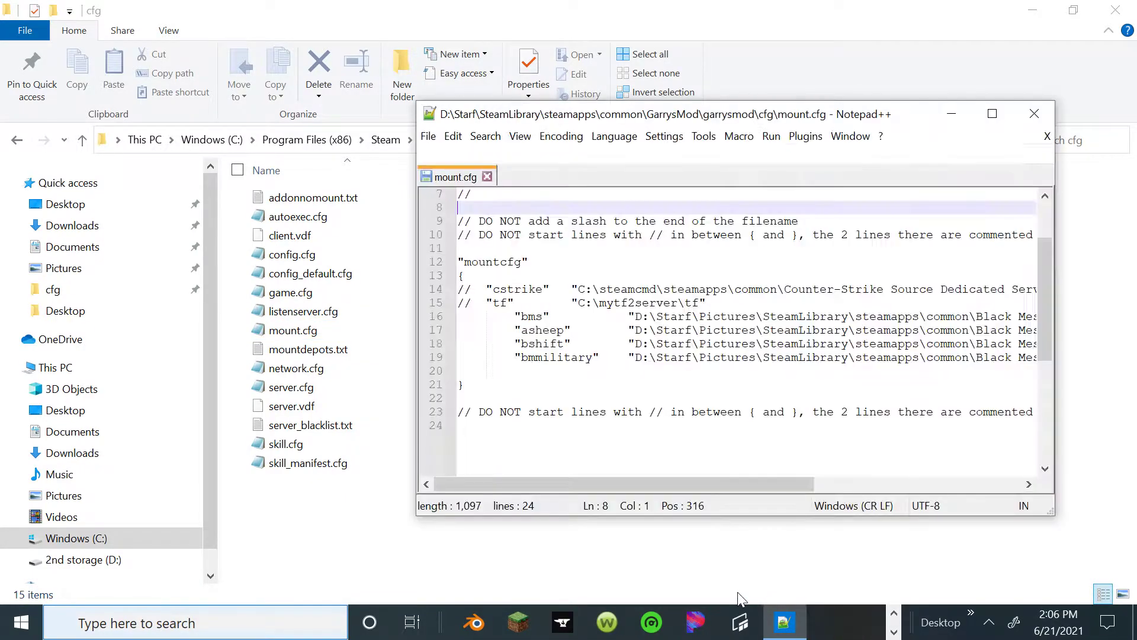
left_click(427, 136)
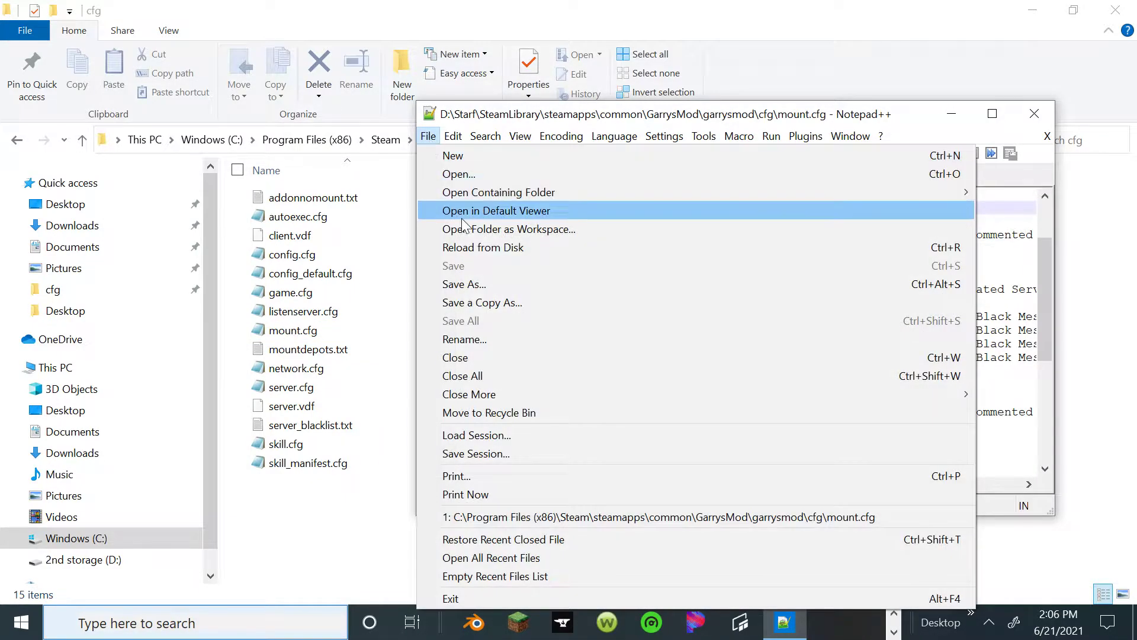
mouse_move(513, 186)
left_click(468, 173)
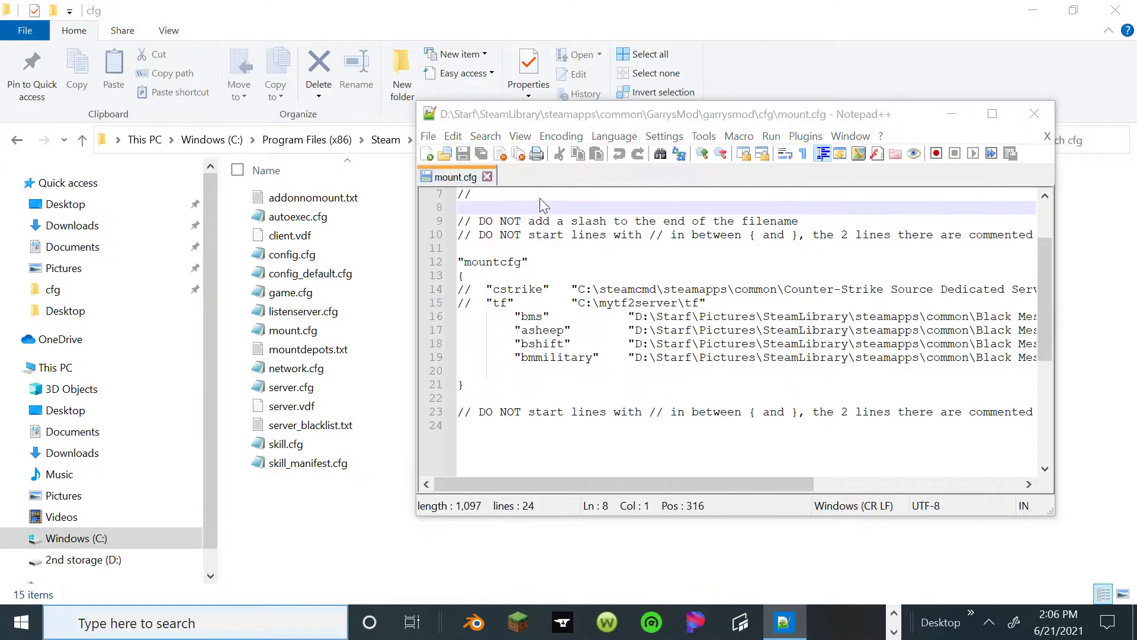
scroll(711, 388, "down", 1)
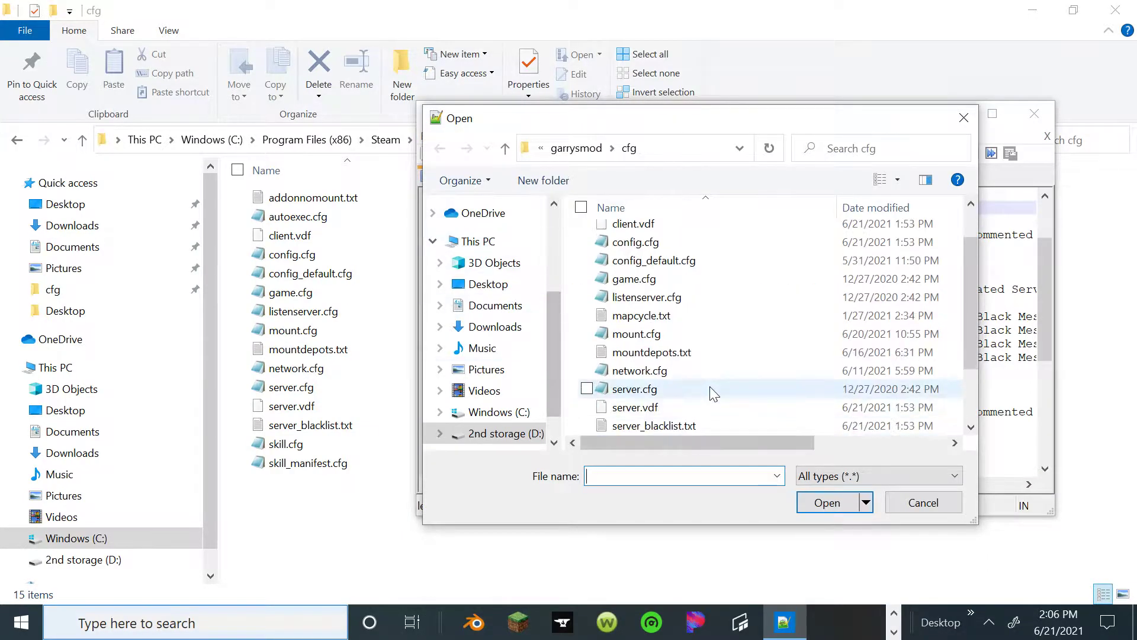
scroll(651, 394, "down", 1)
Step: Go up through the parent folders to the root of the 2nd storage (D:) drive
left_click(504, 150)
left_click(504, 149)
left_click(504, 149)
left_click(501, 149)
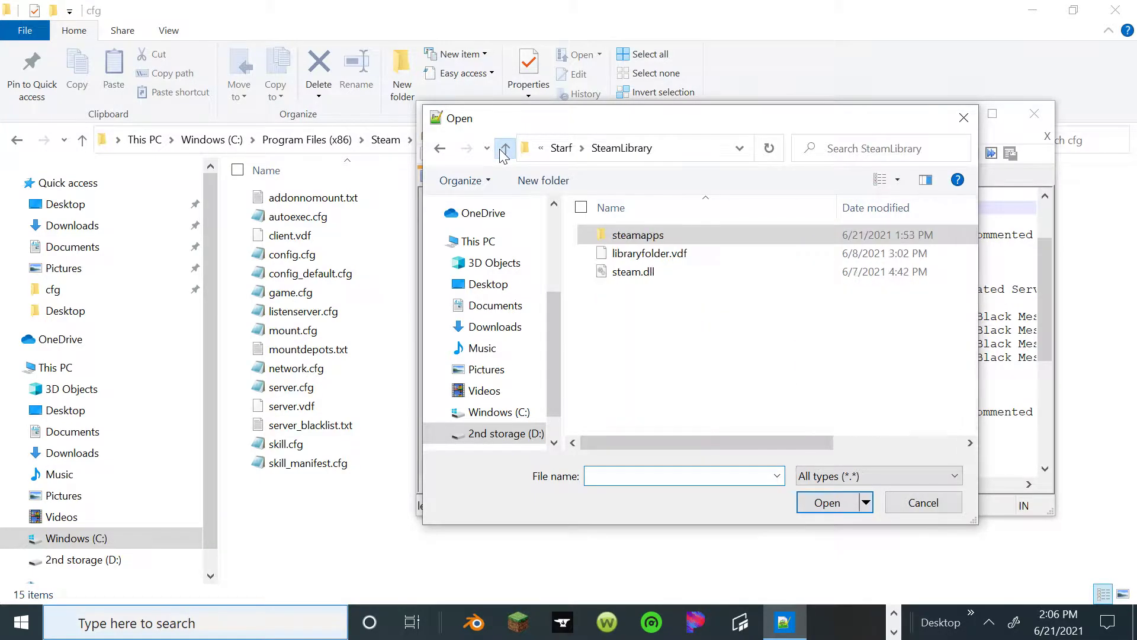
left_click(502, 149)
left_click(500, 148)
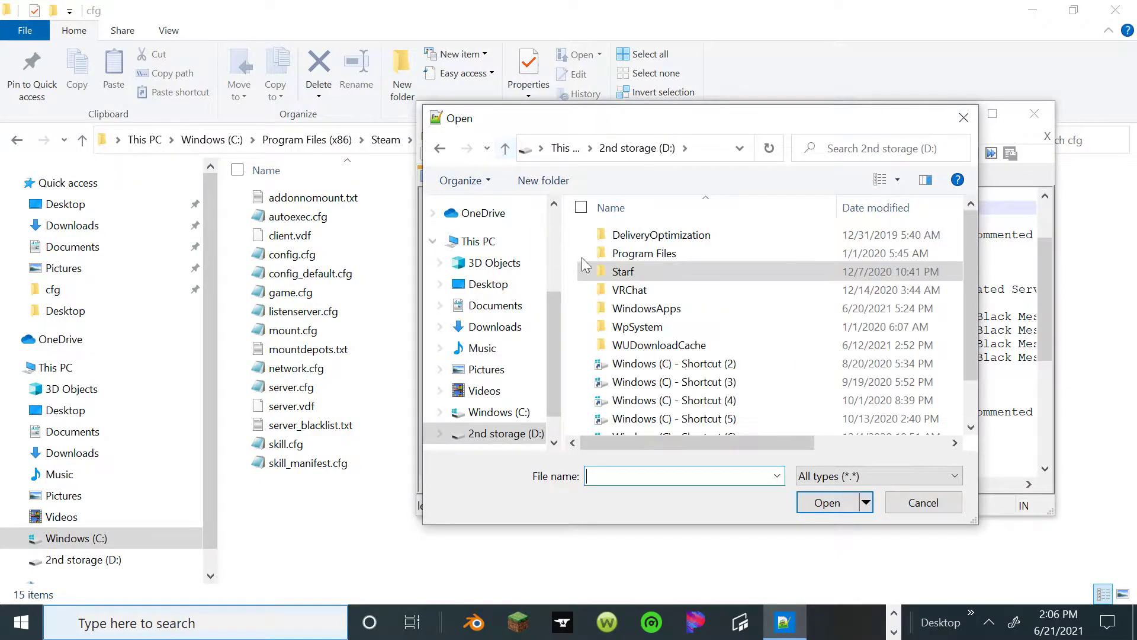
Step: Browse the file-opening dialog to C:\Program Files (x86)\Steam\steamapps\common
left_click(509, 414)
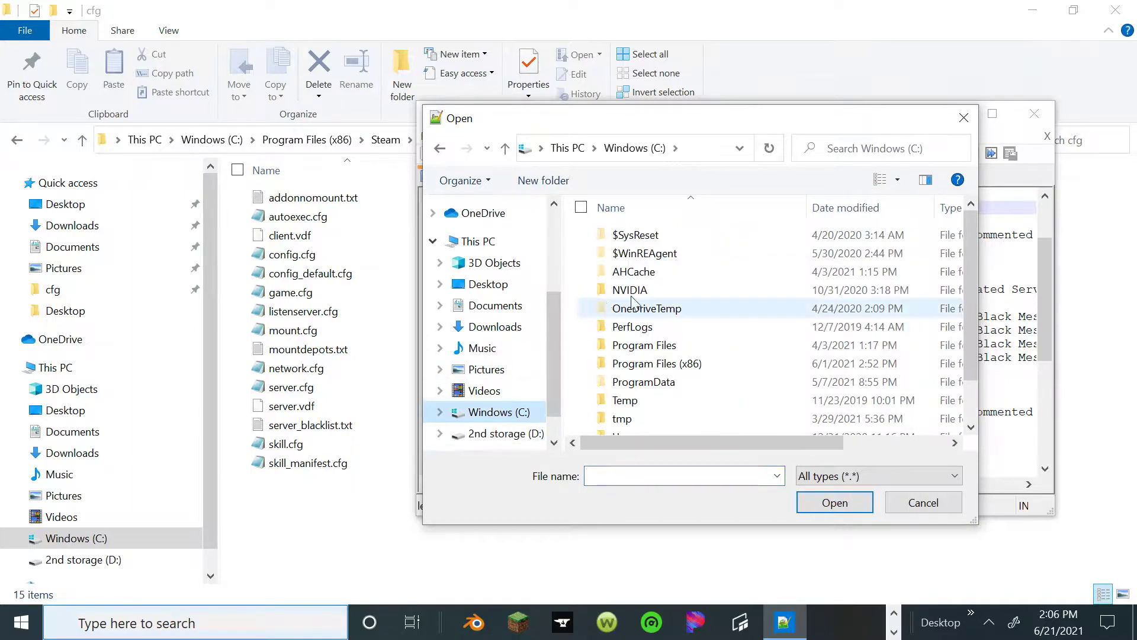
scroll(677, 319, "down", 1)
double_click(675, 317)
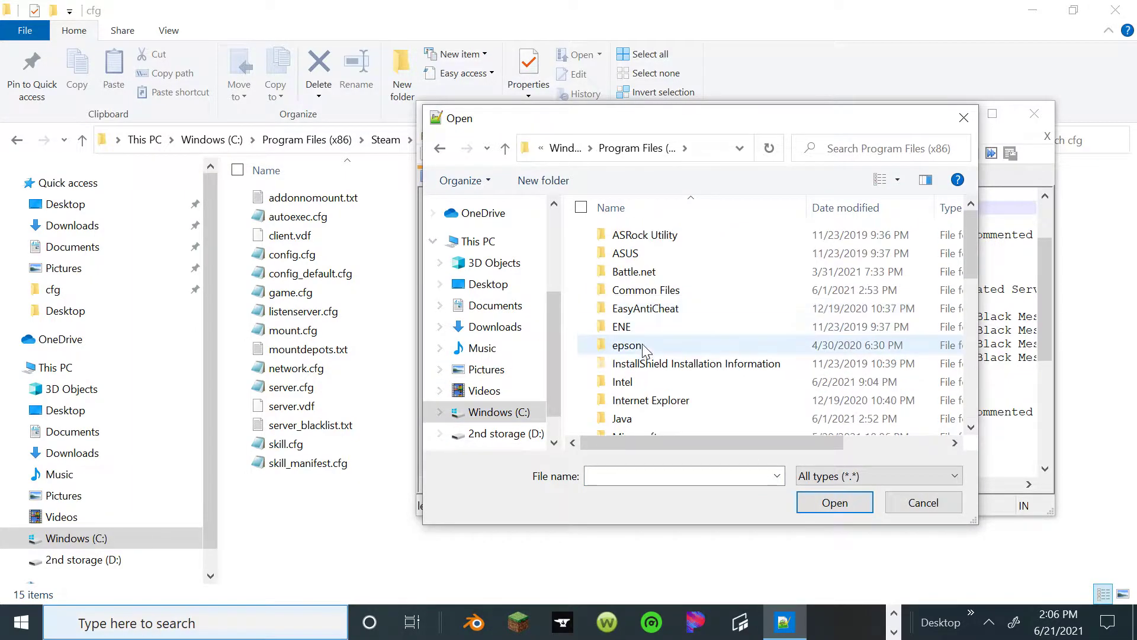
scroll(663, 331, "down", 8)
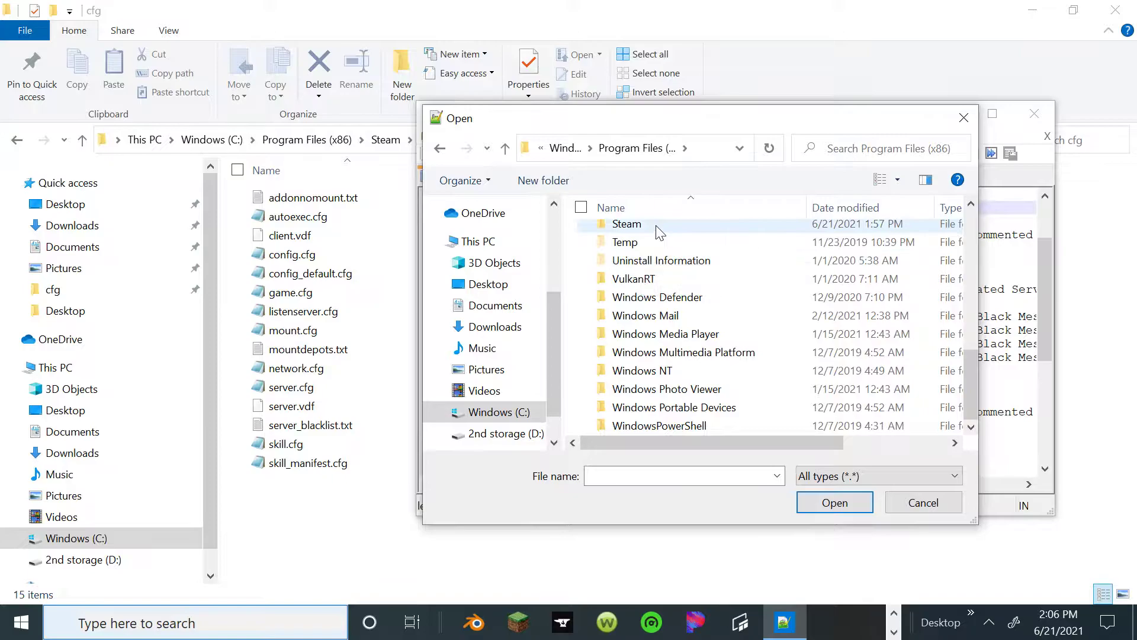
double_click(627, 225)
scroll(658, 255, "down", 6)
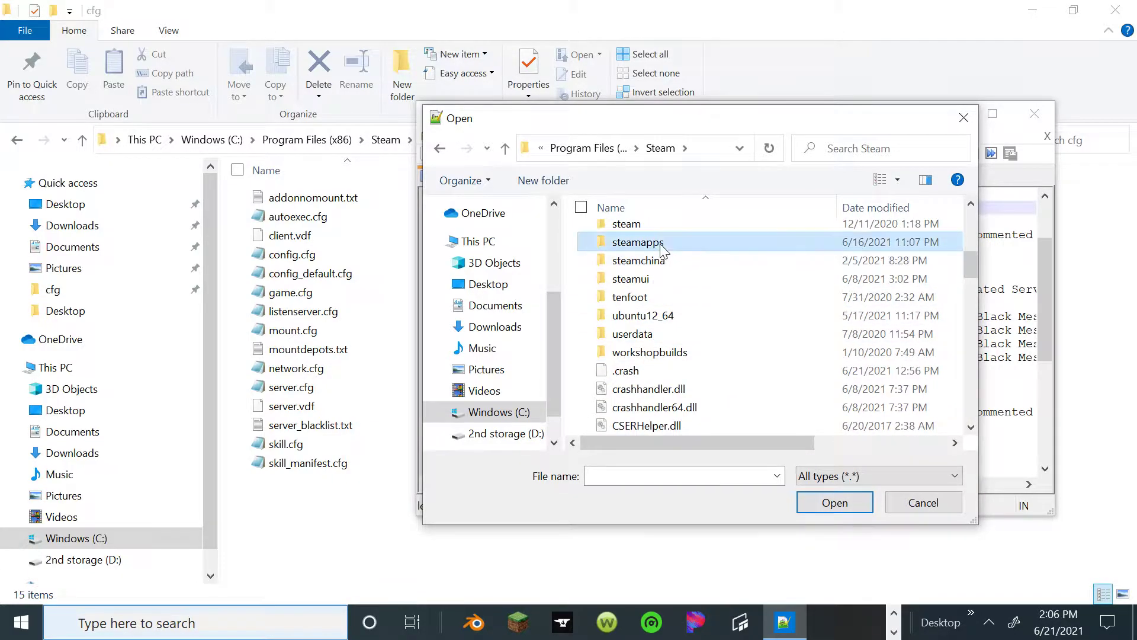
double_click(660, 242)
double_click(652, 226)
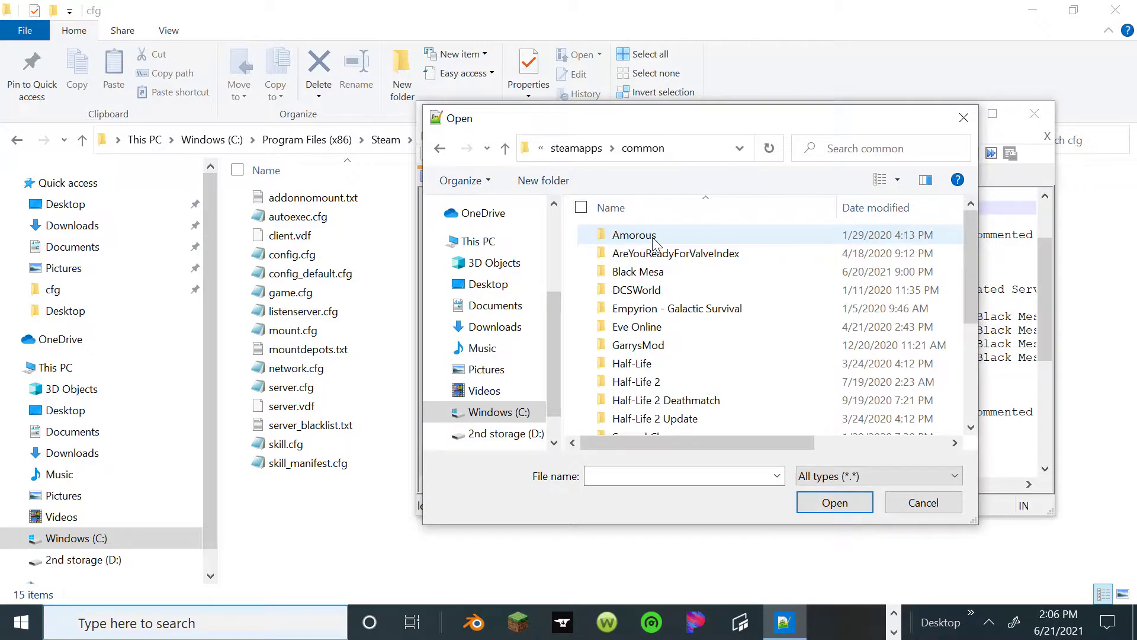
Step: Load mount.cfg from GarrysMod\garrysmod\cfg under C:\Program Files (x86)\Steam\steamapps\common
scroll(652, 295, "down", 1)
left_click(649, 304)
double_click(648, 303)
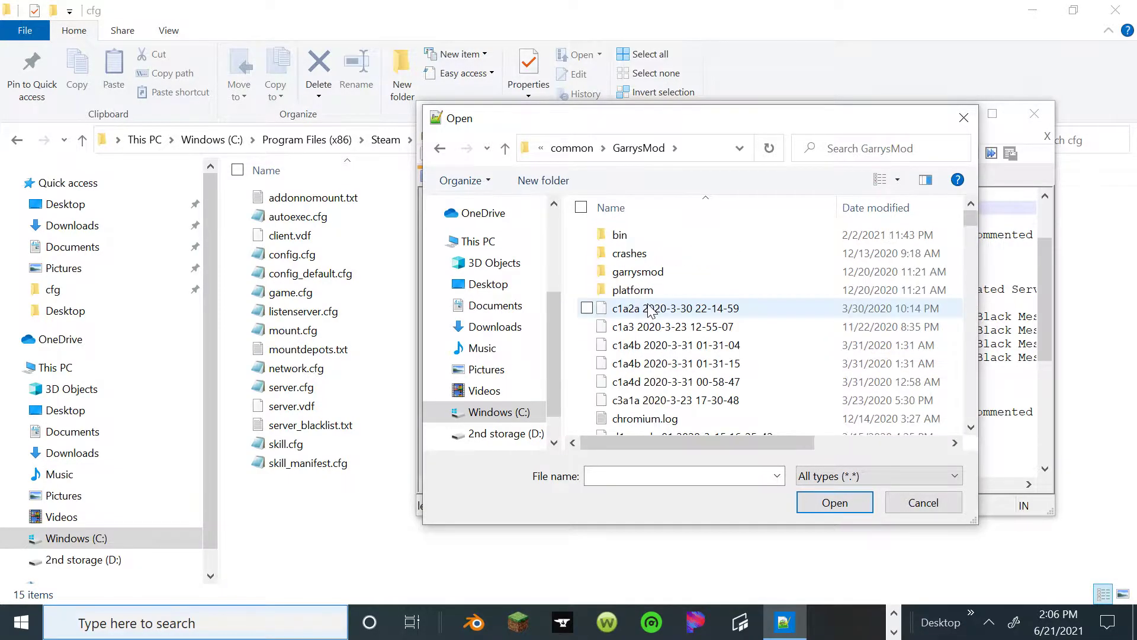
left_click(645, 276)
double_click(644, 273)
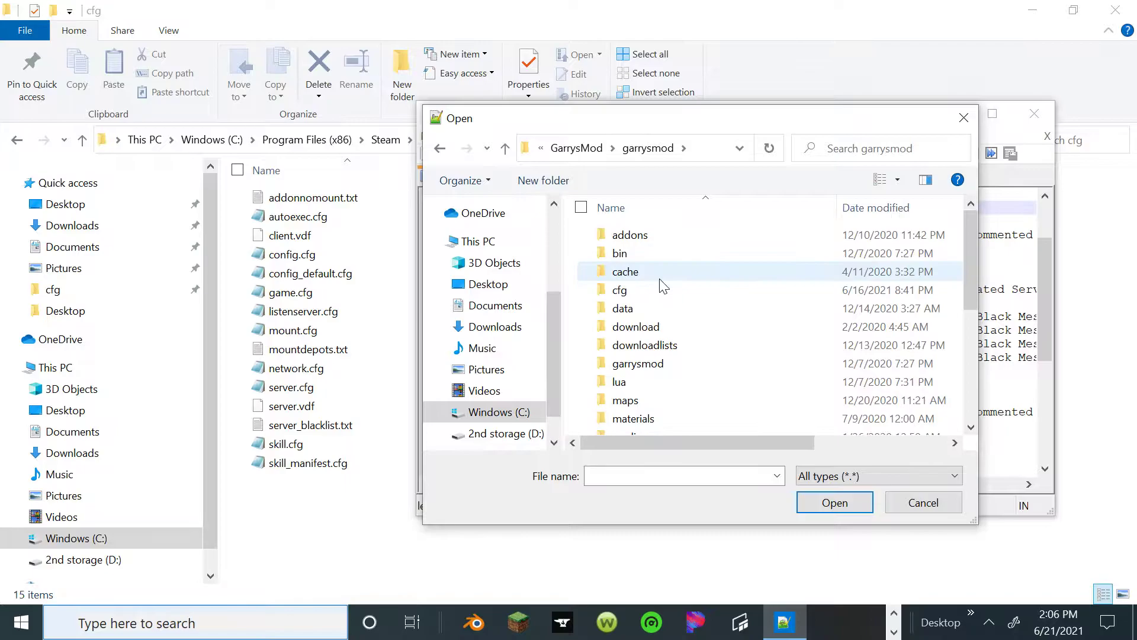
double_click(651, 289)
scroll(658, 296, "down", 1)
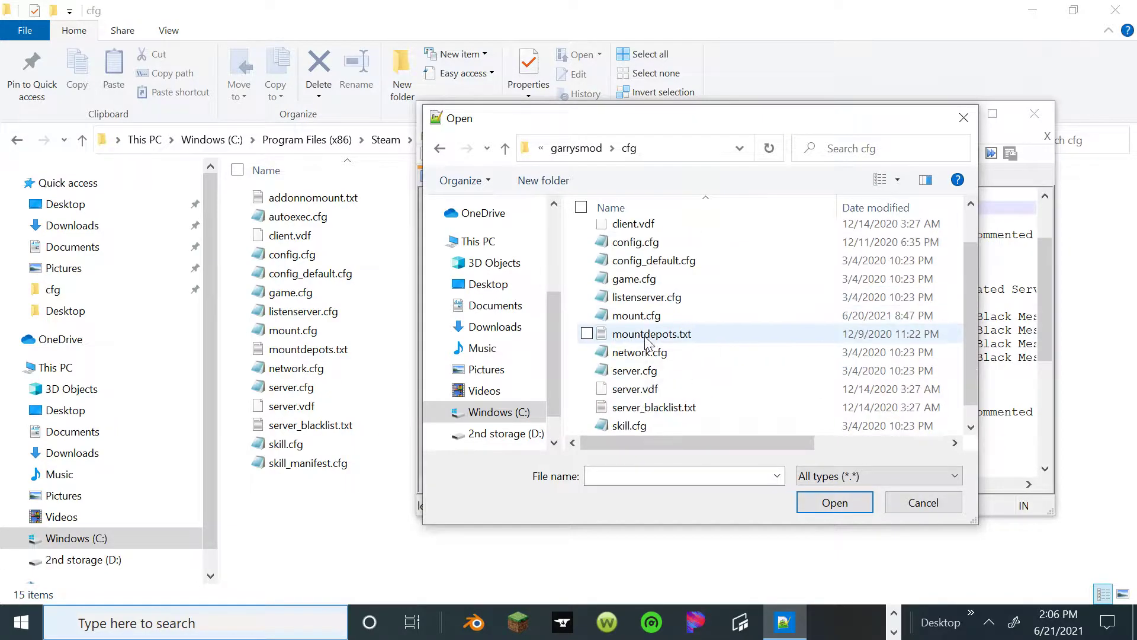
double_click(645, 326)
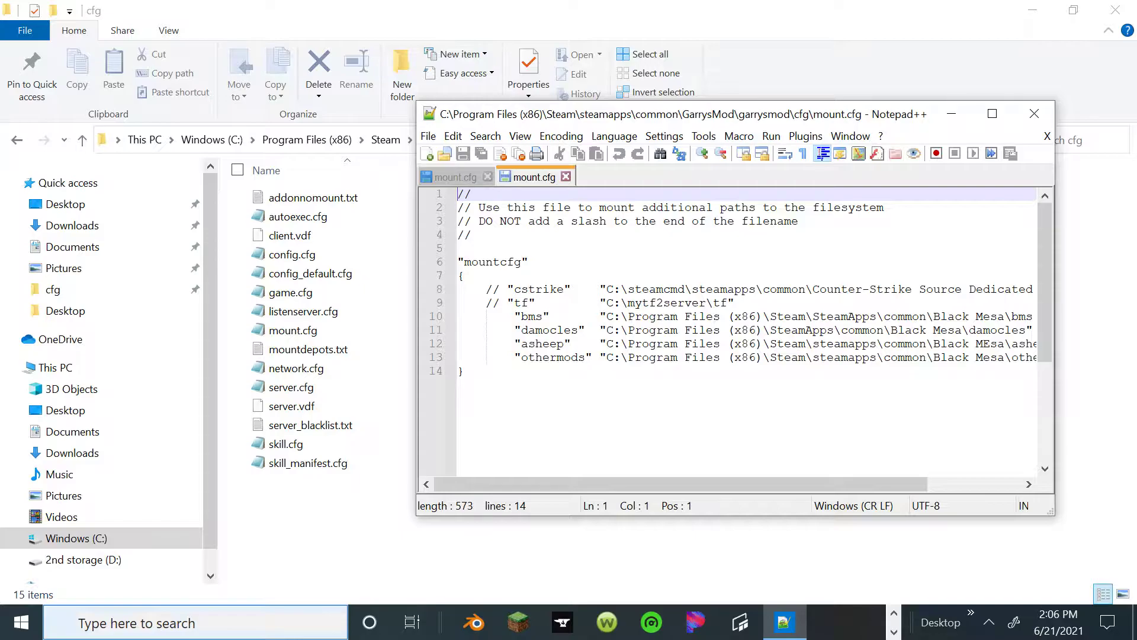
Step: Review the file commands and the othermods mount path in the C: drive's mount.cfg, and close Notepad++
left_click(427, 136)
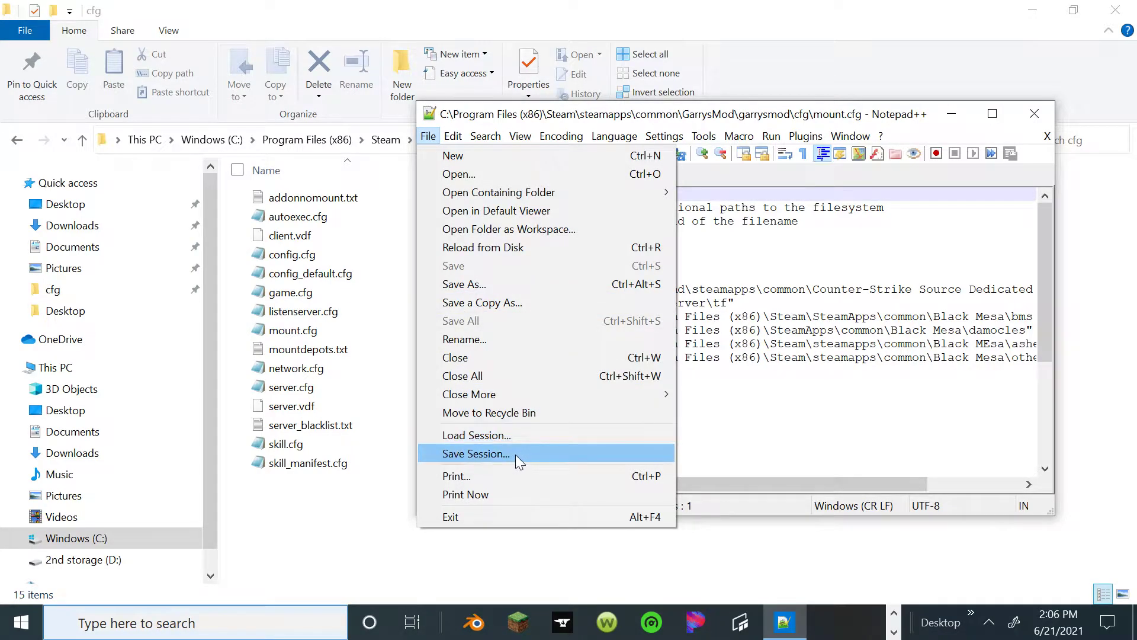
left_click(881, 424)
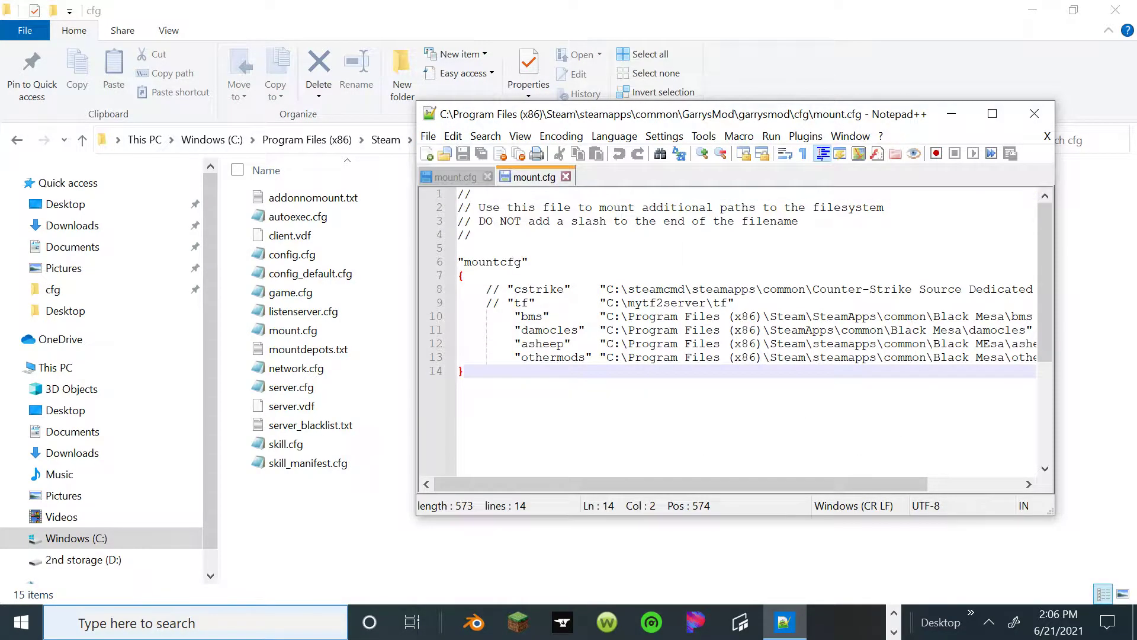
left_click(611, 357)
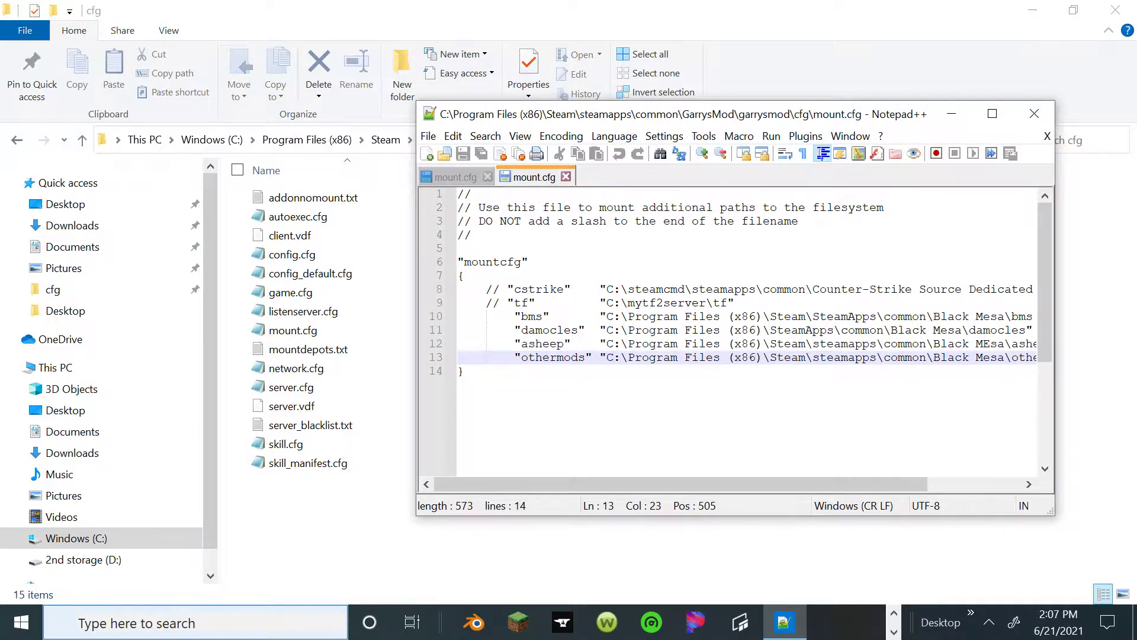
left_click(1033, 113)
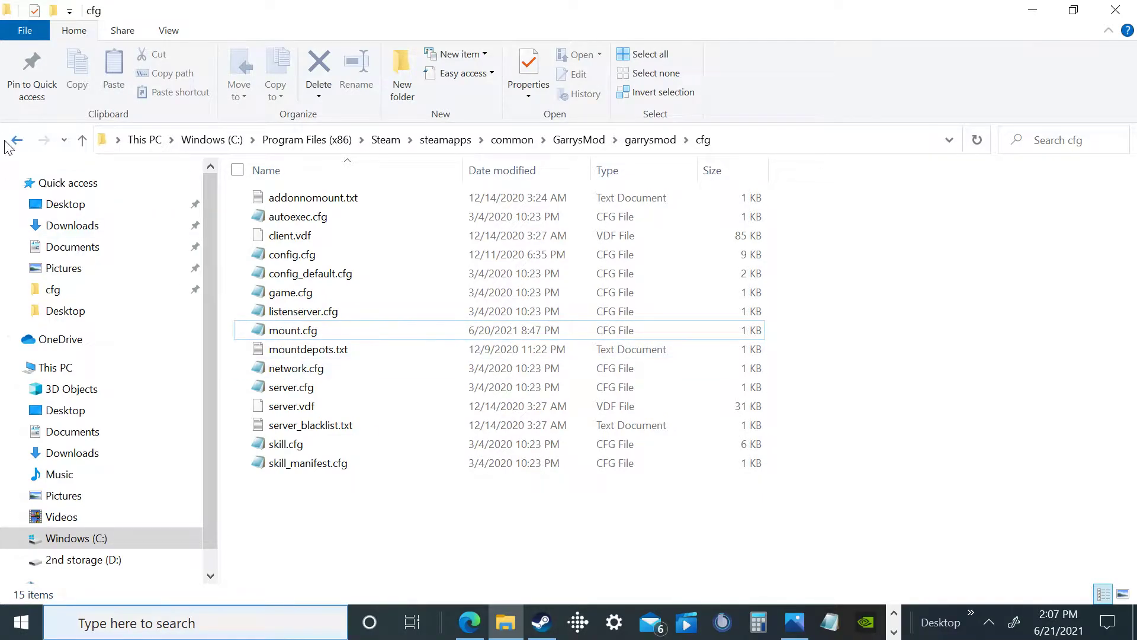
left_click(16, 141)
left_click(16, 141)
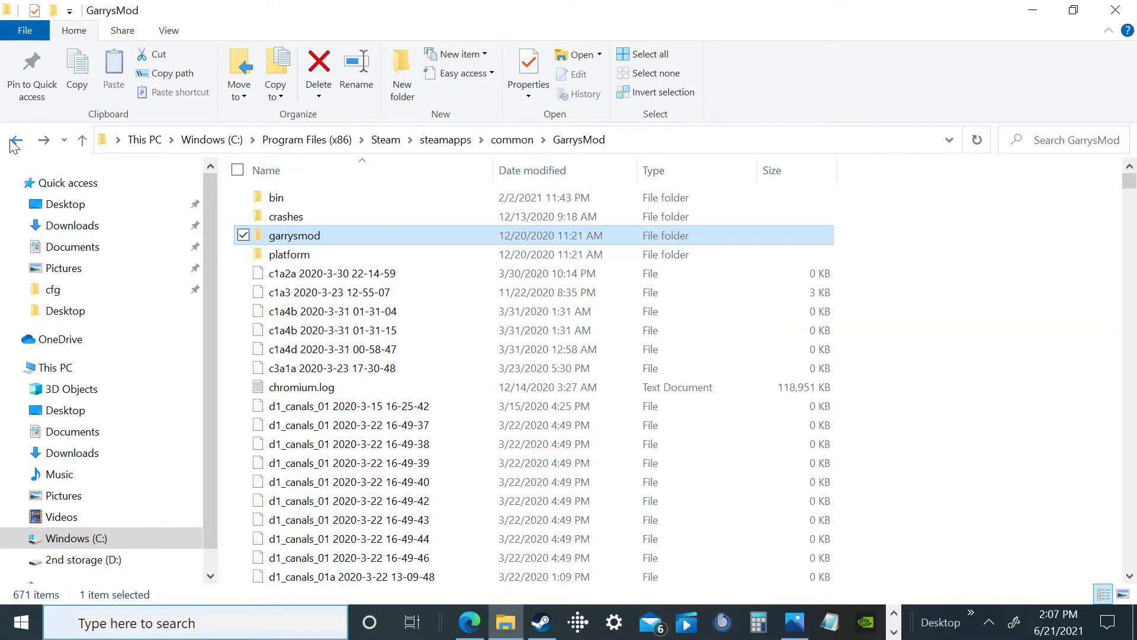
left_click(44, 140)
left_click(43, 140)
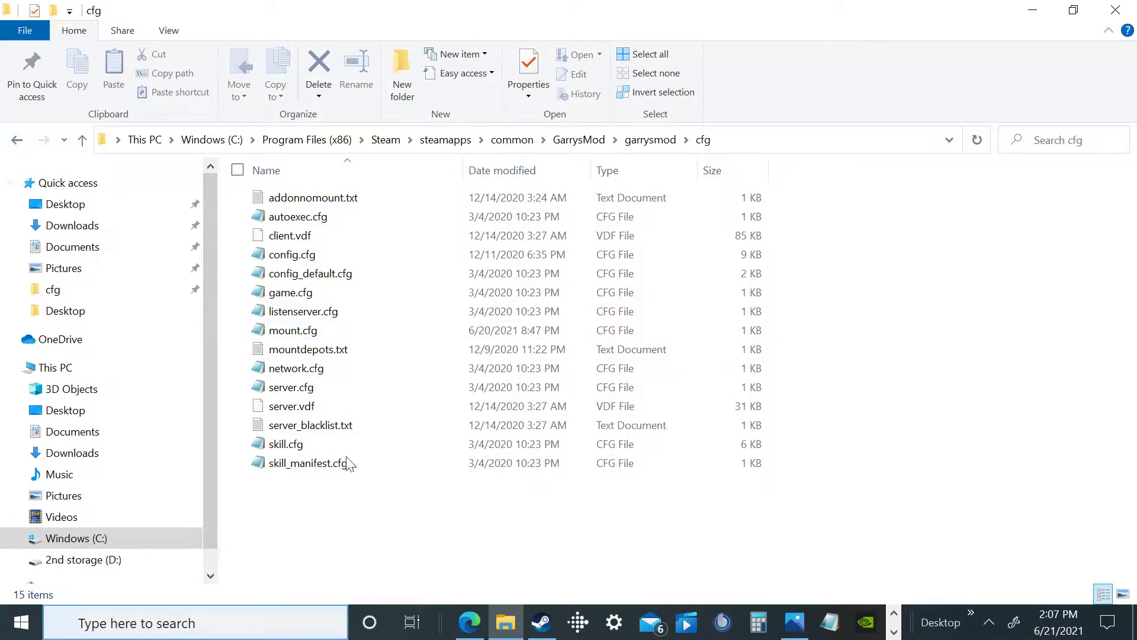
Step: Switch to Notepad++ and compare the D: drive's mount.cfg with the C: drive's mount.cfg
left_click(894, 631)
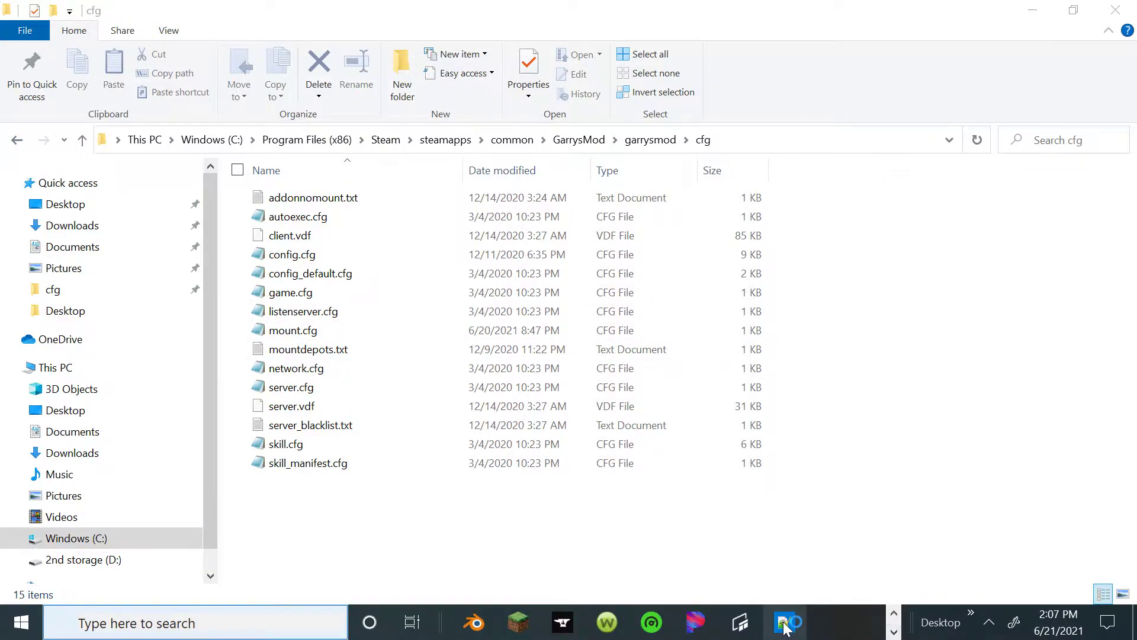
left_click(780, 623)
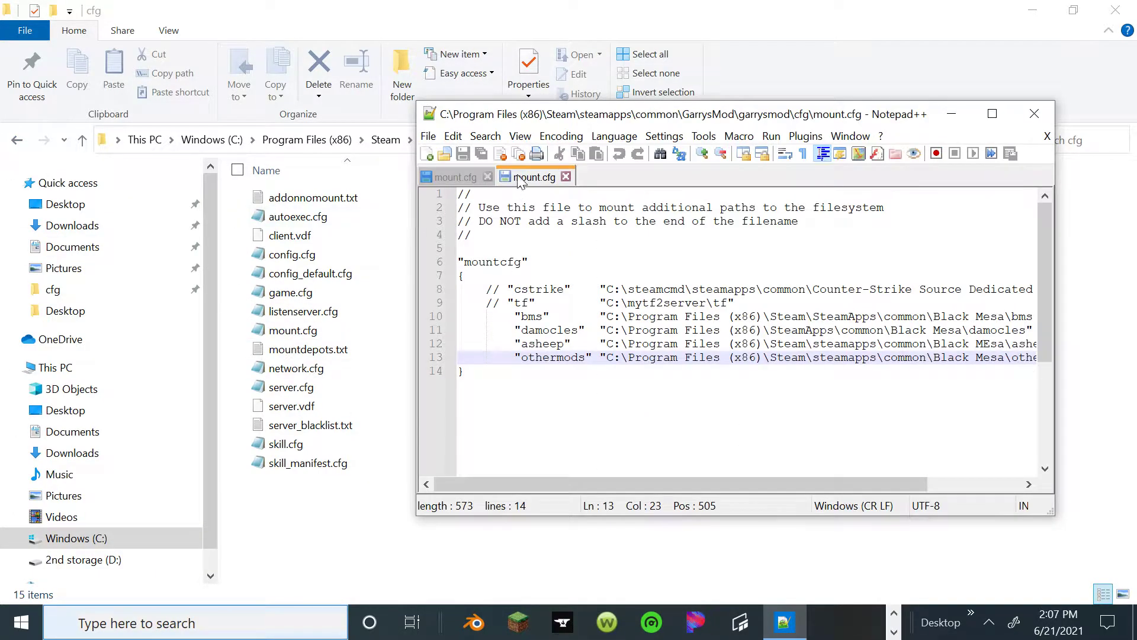
left_click(455, 177)
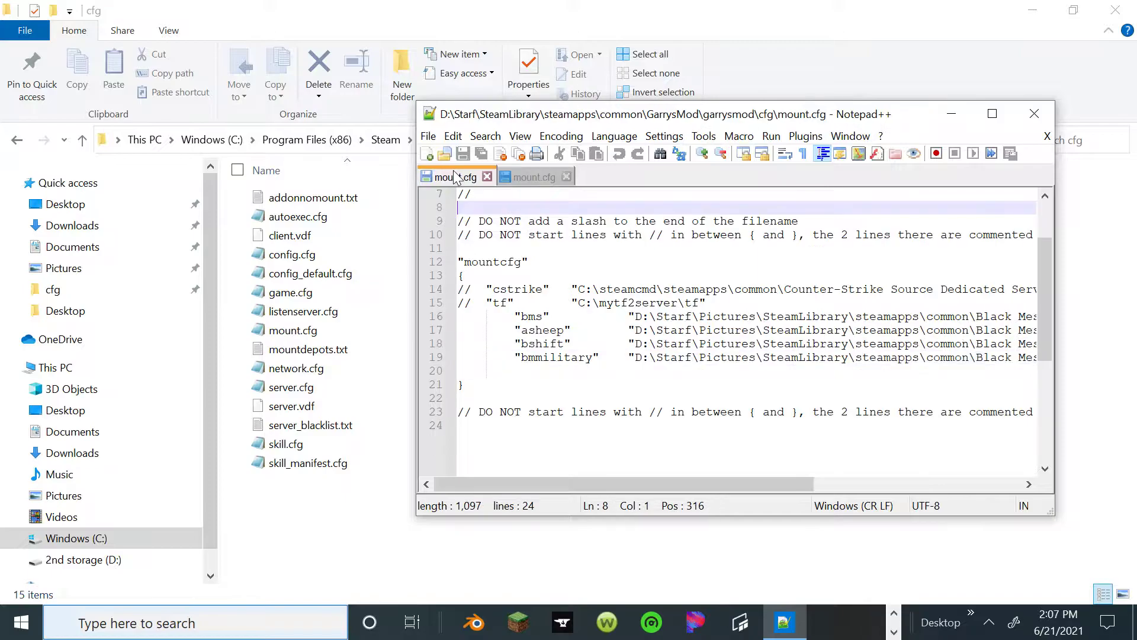
left_click(533, 177)
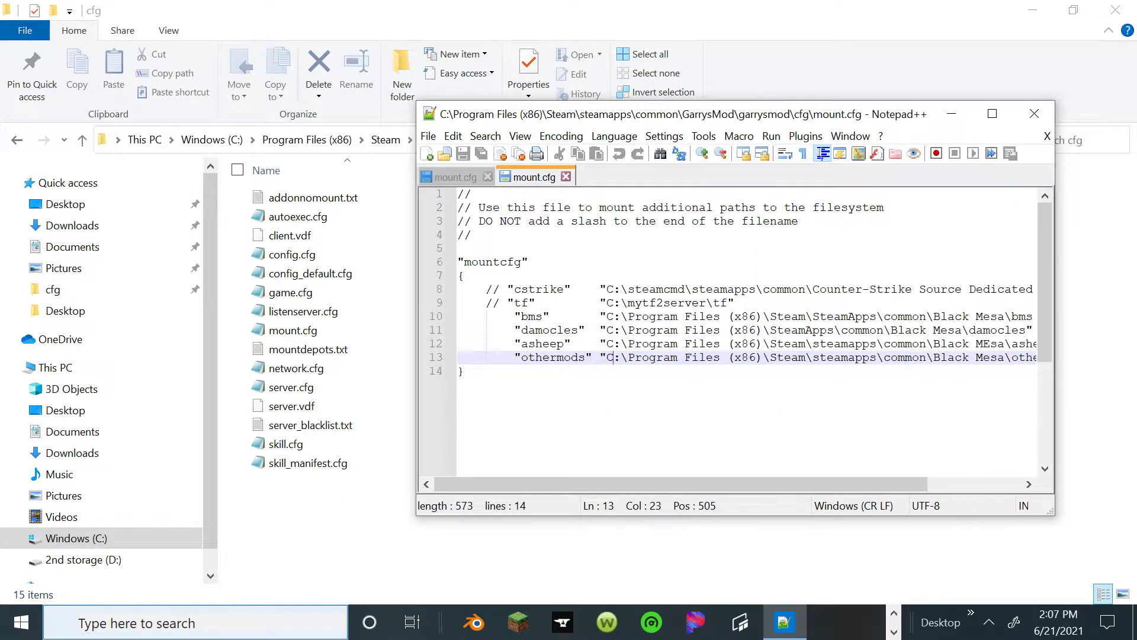
Step: Try to save the session over mount.cfg in the garrysmod\cfg folder, and close Notepad++
left_click(429, 137)
mouse_move(453, 137)
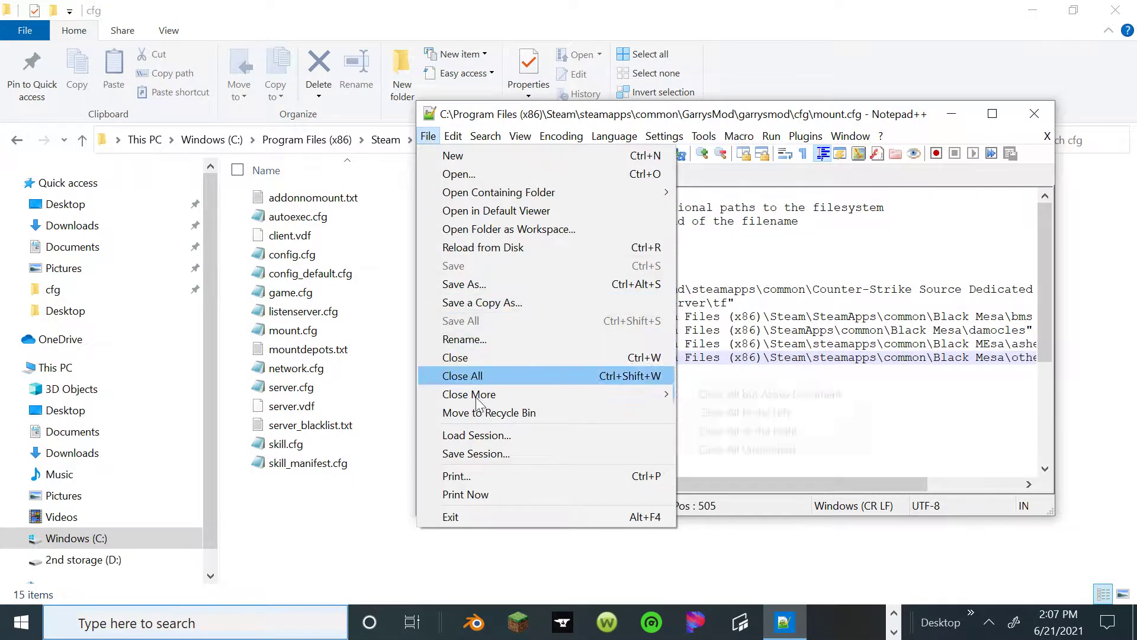
left_click(501, 453)
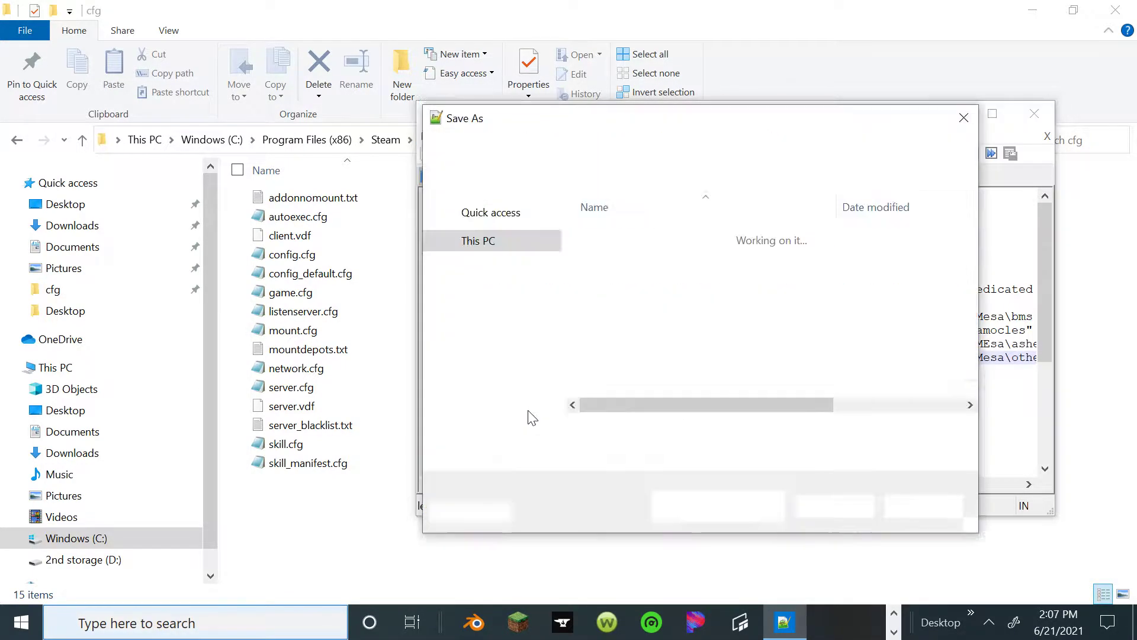
scroll(691, 331, "down", 2)
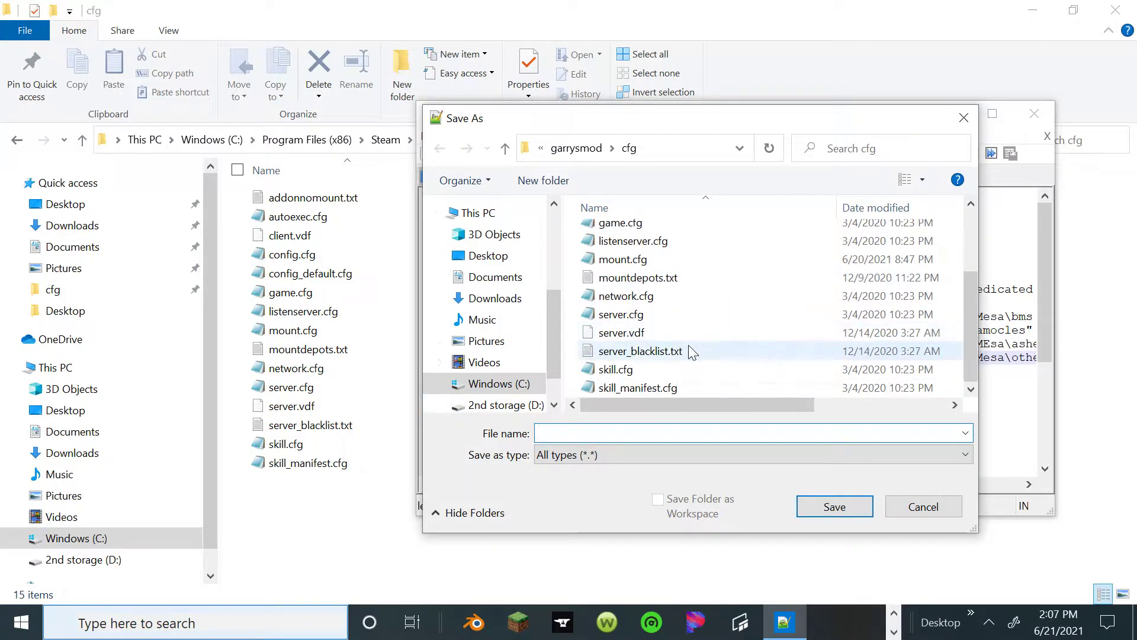
scroll(666, 332, "up", 1)
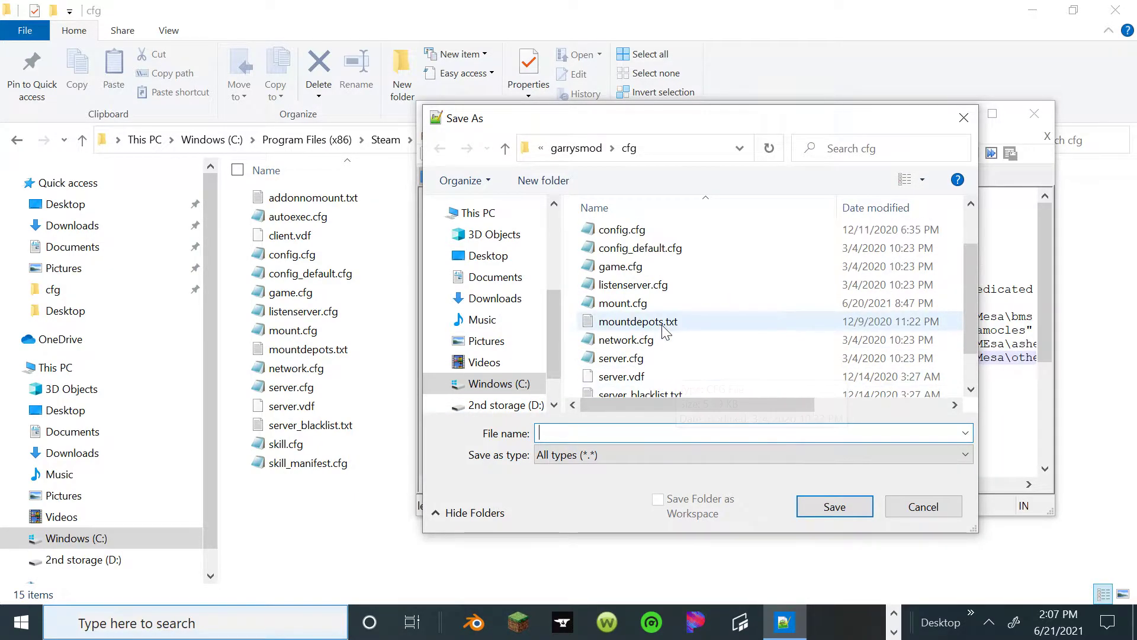
double_click(623, 302)
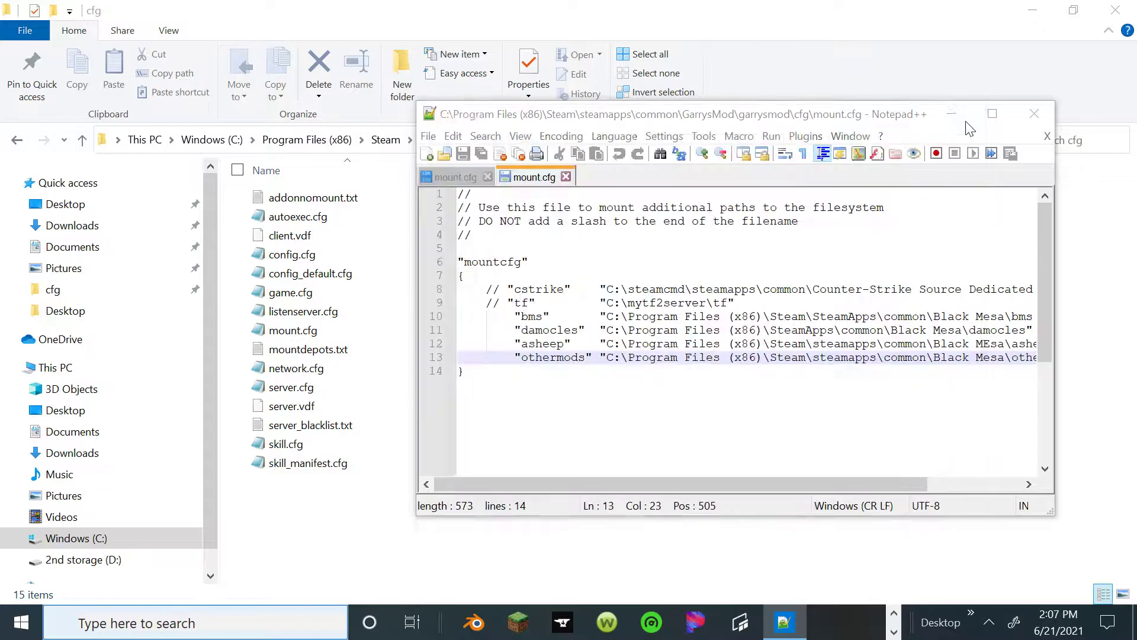
left_click(1050, 117)
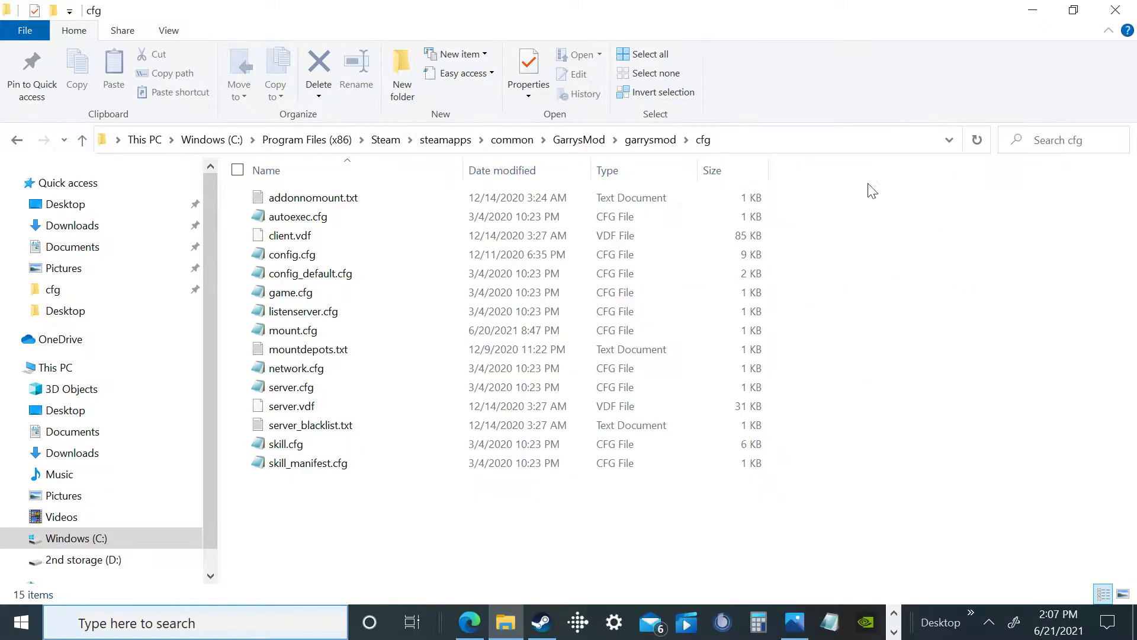
Step: Go back in File Explorer to the Black Mesa folder in D:\Starf\Pictures\SteamLibrary\steamapps\common
left_click(13, 142)
left_click(13, 142)
left_click(13, 142)
left_click(13, 143)
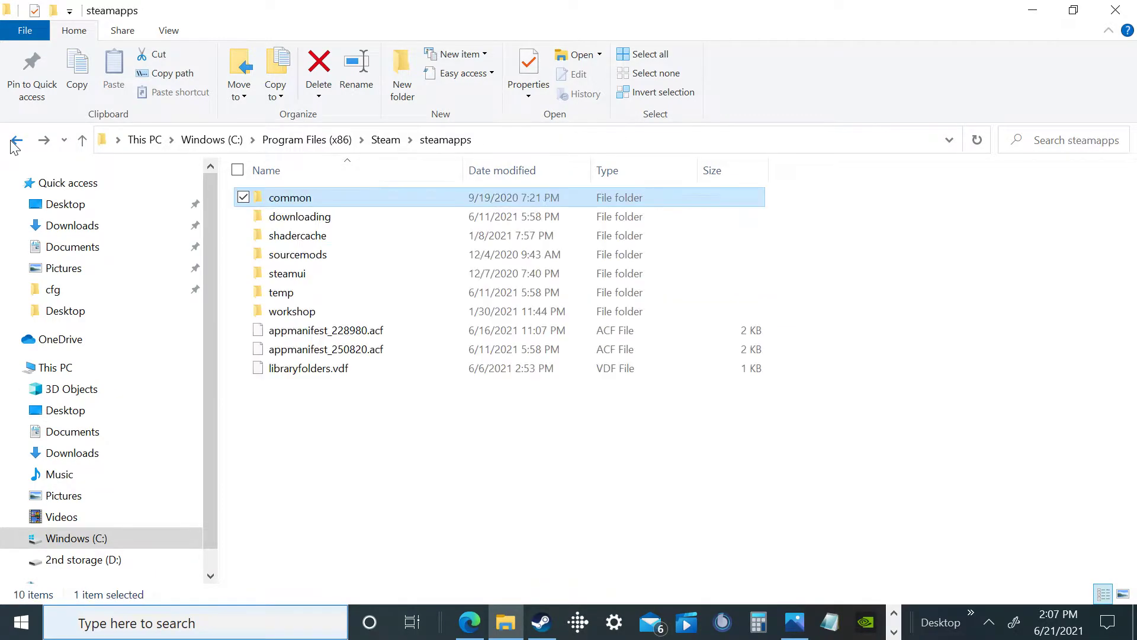
left_click(13, 142)
left_click(13, 142)
left_click(13, 142)
left_click(14, 142)
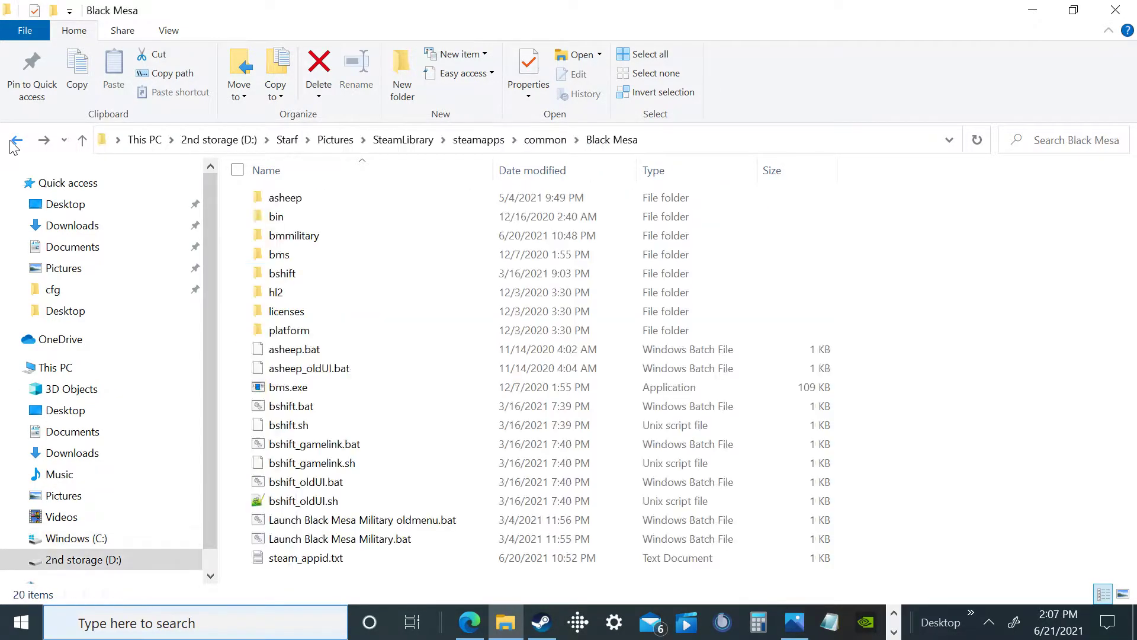
Step: Go back out of the Pictures\SteamLibrary folders to the Starf folder on the 2nd storage (D:) drive
left_click(13, 143)
left_click(13, 142)
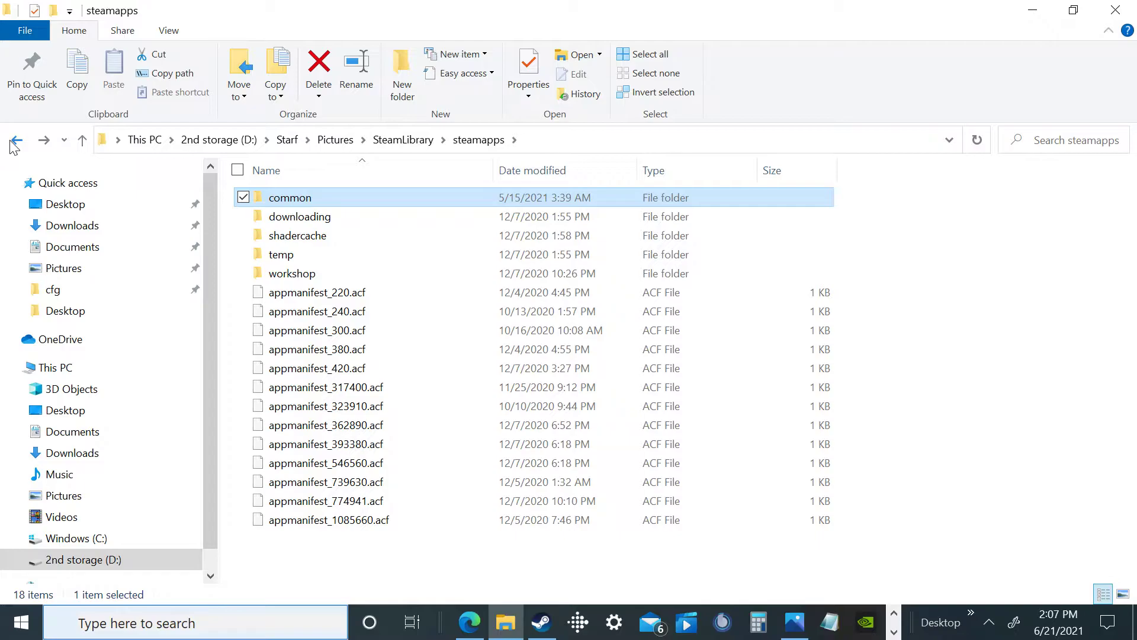
left_click(14, 142)
left_click(52, 143)
left_click(52, 142)
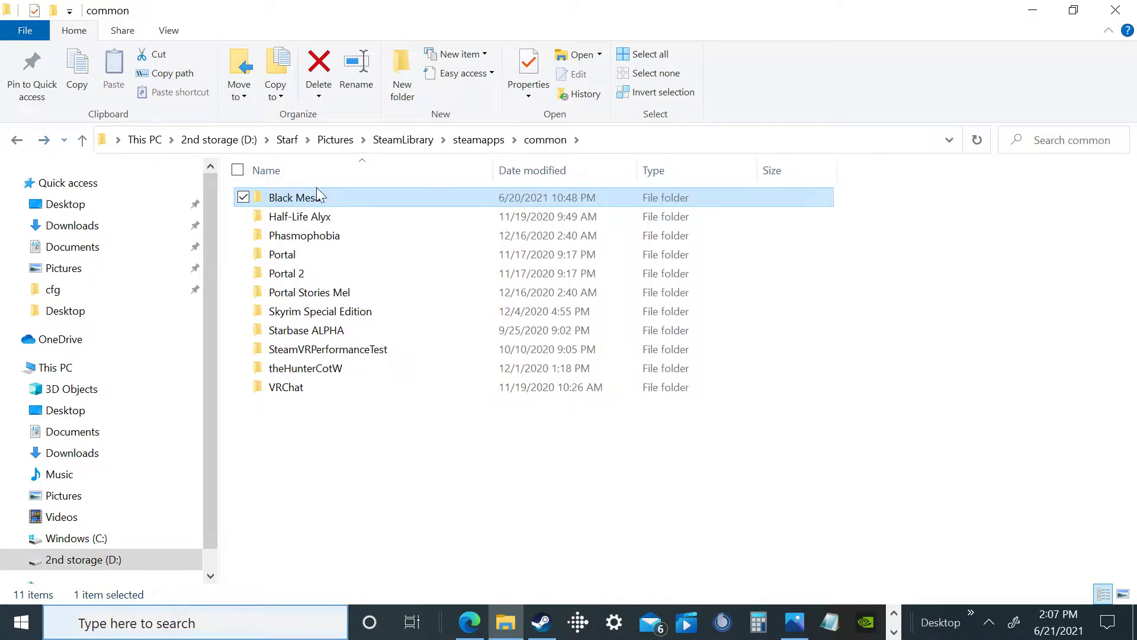
left_click(41, 144)
left_click(25, 148)
left_click(25, 148)
left_click(25, 148)
left_click(25, 148)
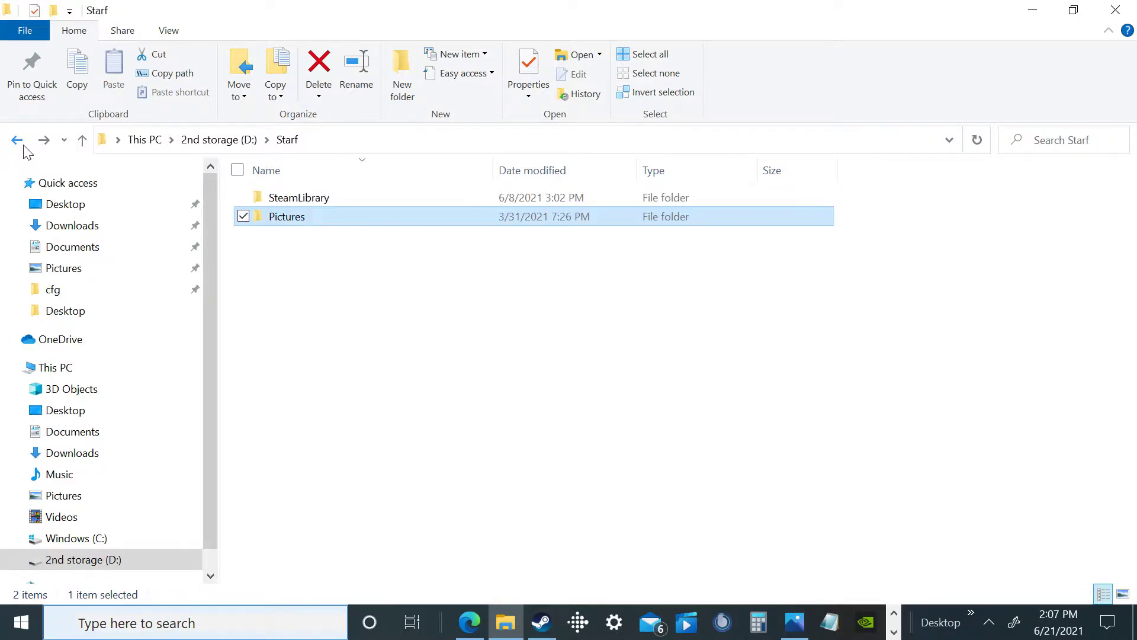
Step: Browse to SteamLibrary\steamapps\common, look inside its Black Mesa folder, and return to common
double_click(290, 197)
double_click(296, 199)
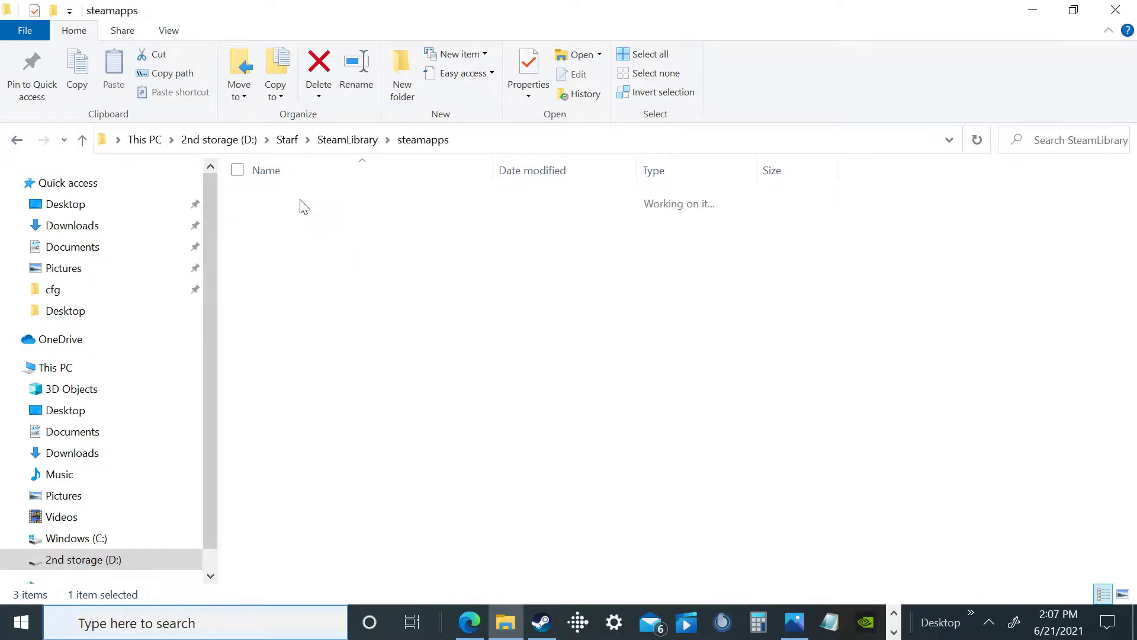
double_click(313, 202)
double_click(312, 258)
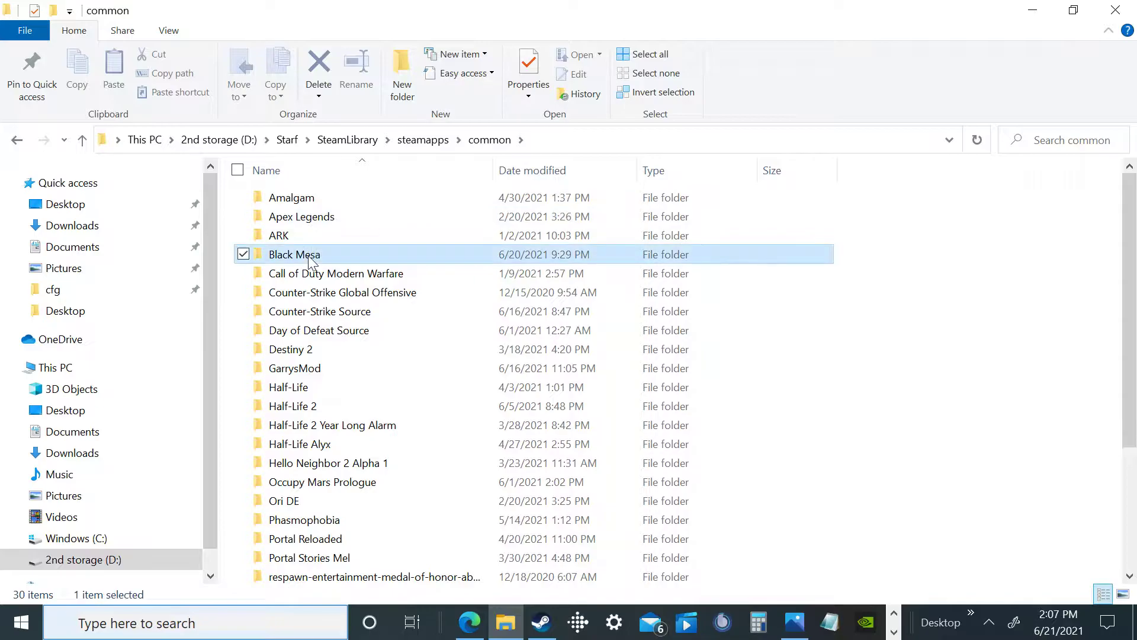
left_click(17, 141)
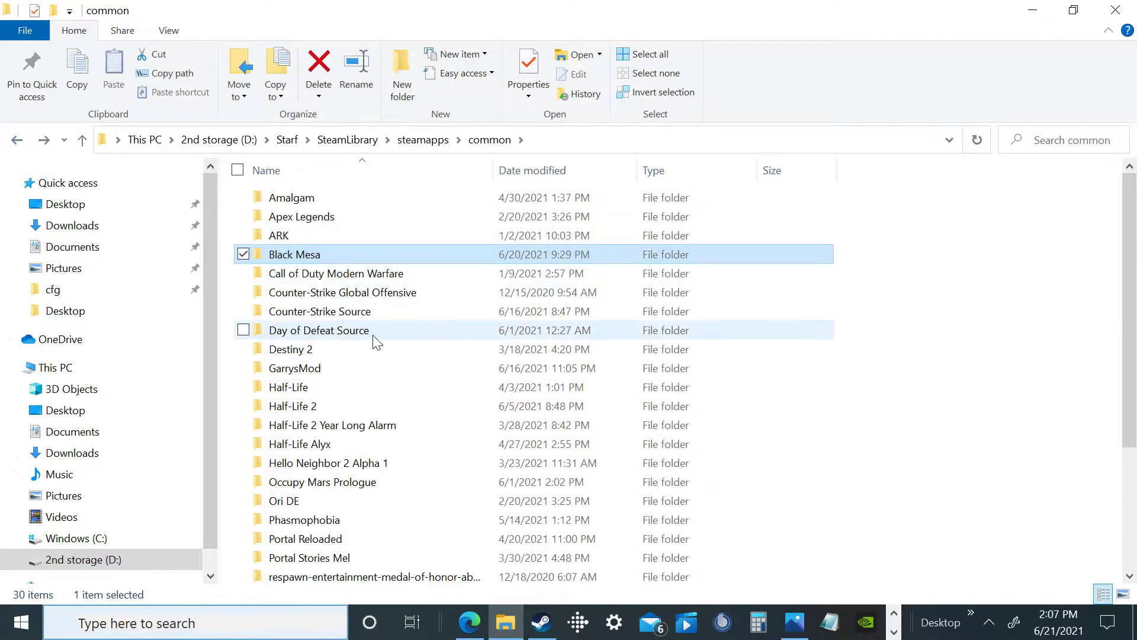
Step: Open the GarrysMod\garrysmod\cfg folder inside common
double_click(336, 367)
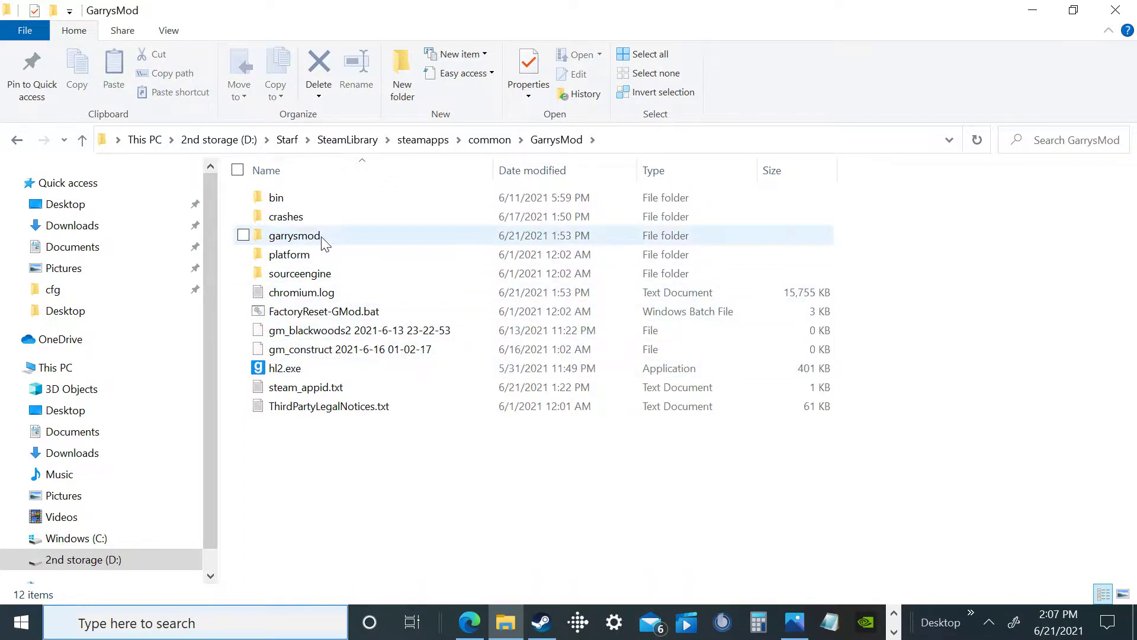
double_click(323, 240)
left_click(296, 253)
double_click(295, 253)
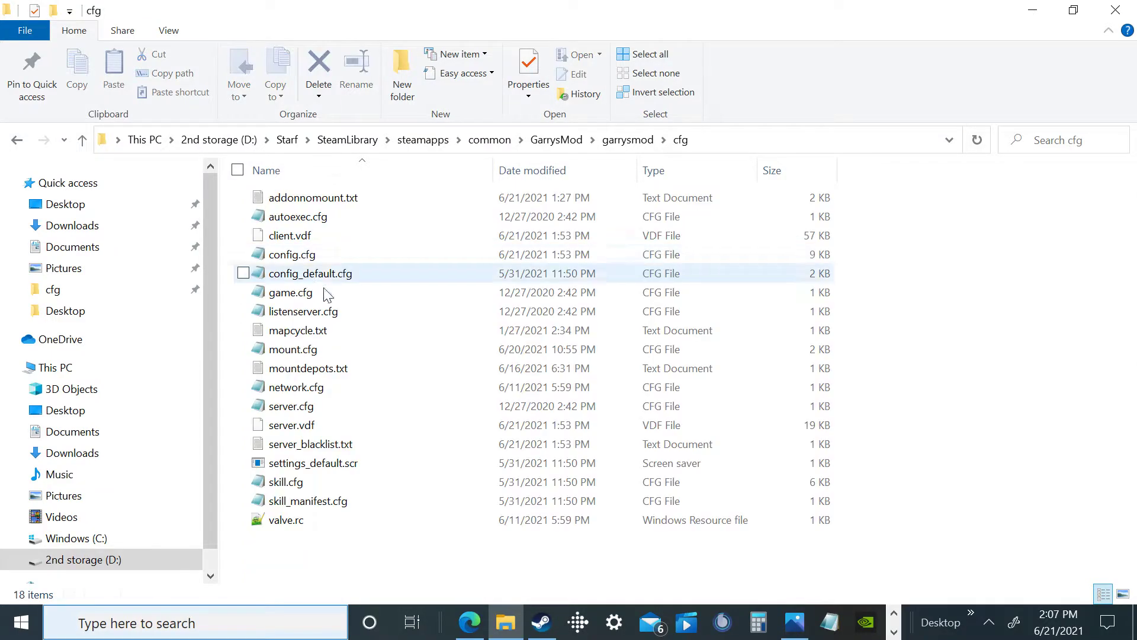
Step: Switch to Notepad++, show the D: drive's mount.cfg, and bring up the file-opening dialog in its cfg folder
left_click(893, 632)
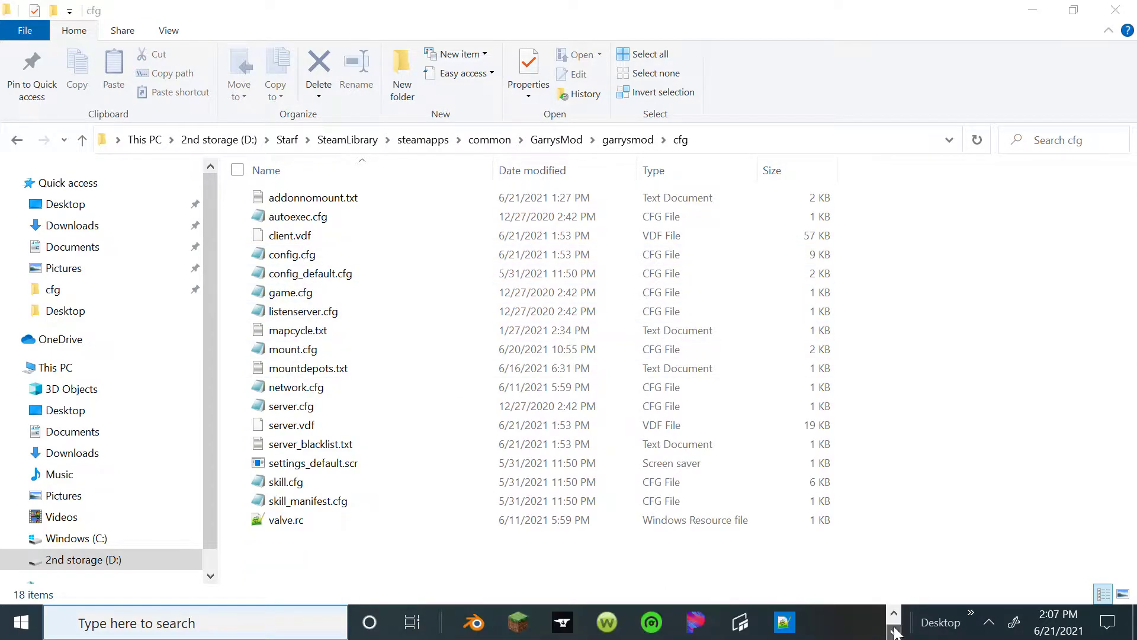
left_click(797, 619)
left_click(455, 177)
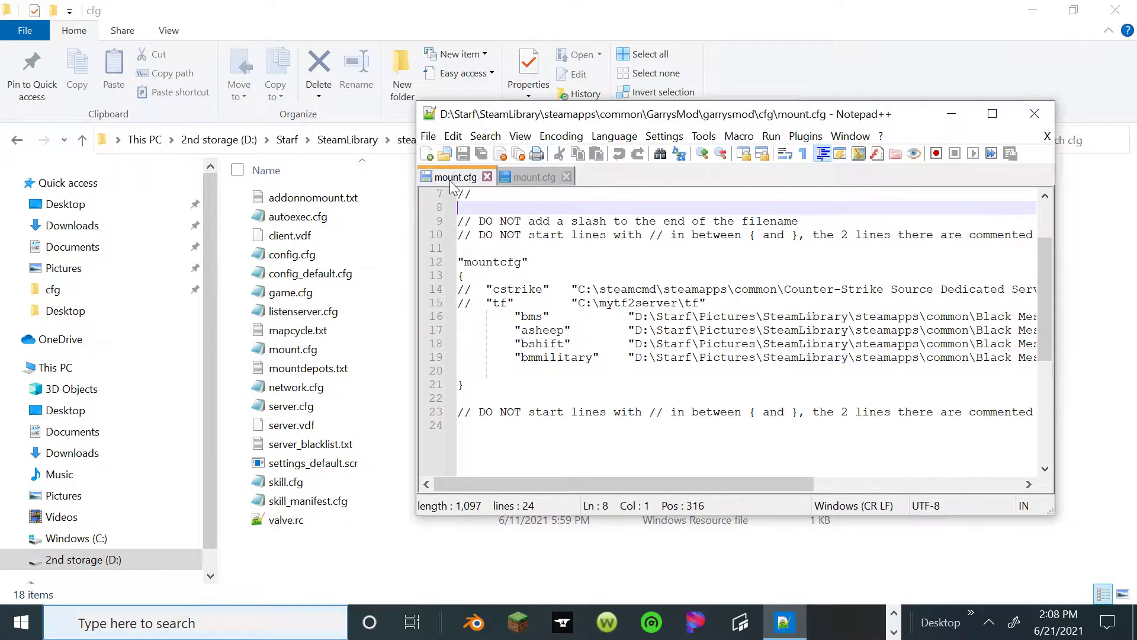
left_click(428, 136)
left_click(447, 175)
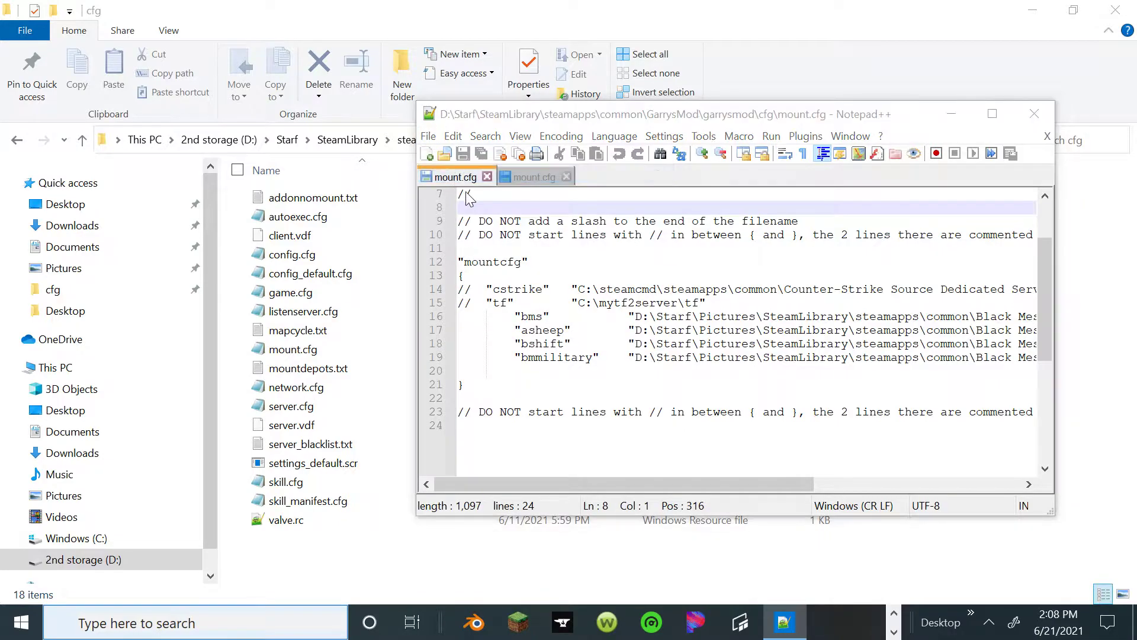
scroll(719, 289, "down", 2)
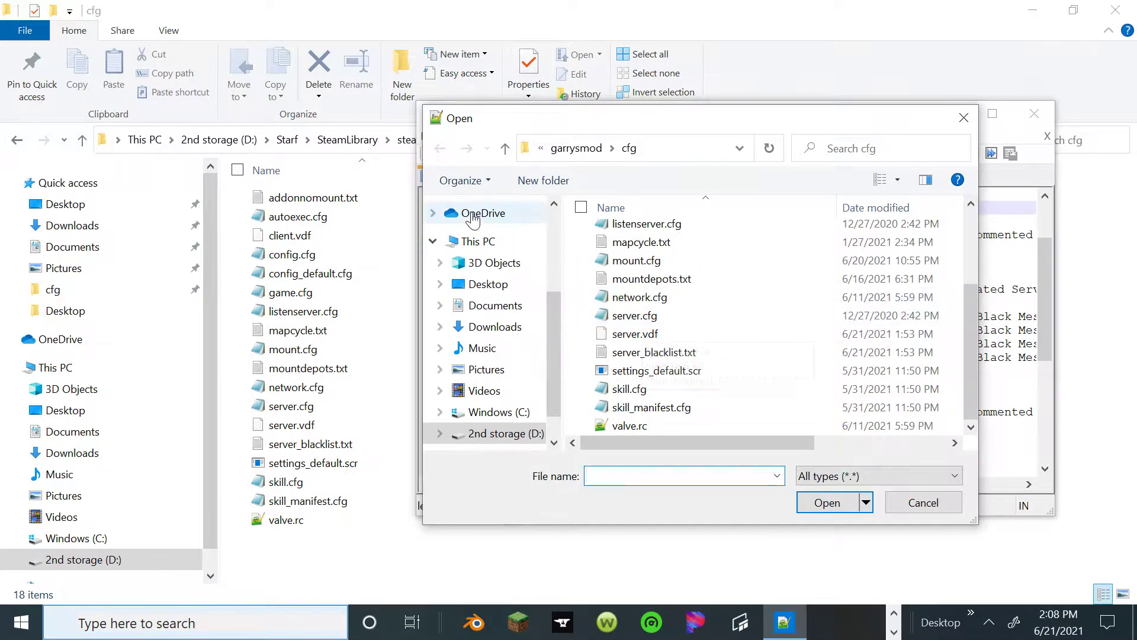
Step: Go up through the parent folders in the file-opening dialog to the Starf folder on D:
left_click(506, 150)
left_click(506, 150)
left_click(506, 149)
left_click(506, 150)
left_click(506, 149)
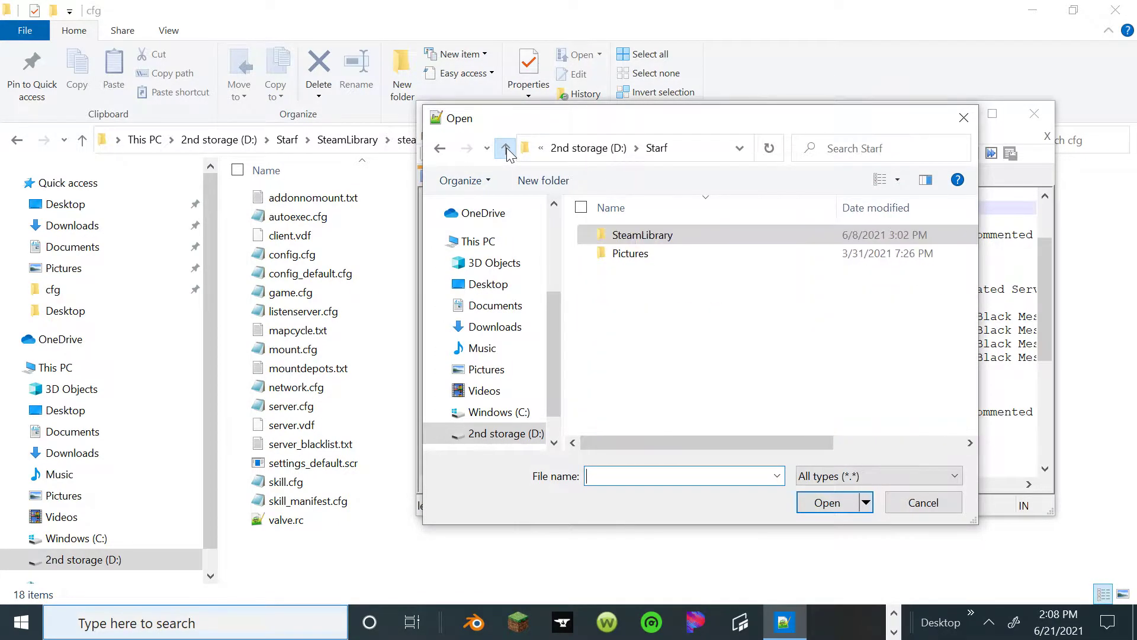
Step: In the file-opening dialog, go up to the D: drive, look inside Starf\Pictures, and return to the Starf folder
left_click(506, 150)
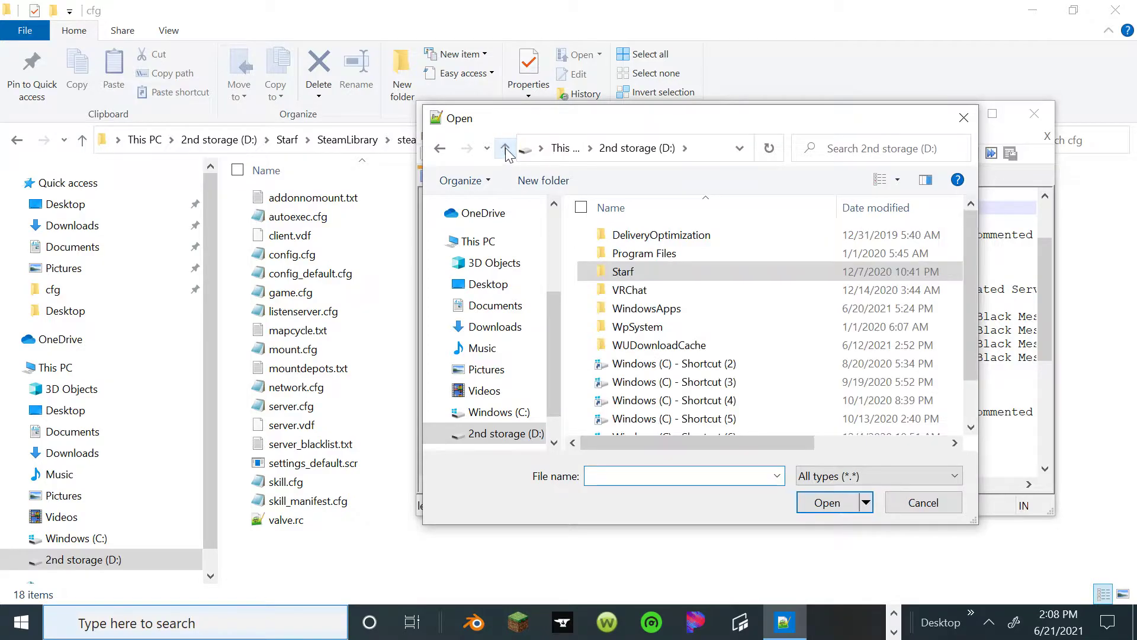
double_click(655, 274)
double_click(632, 254)
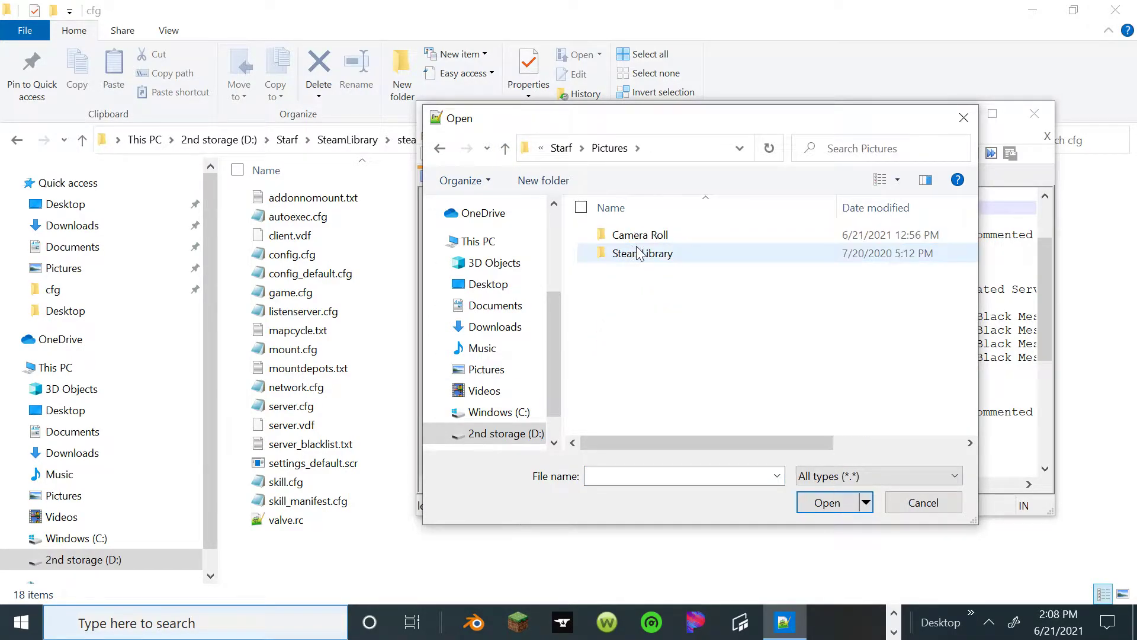
left_click(638, 254)
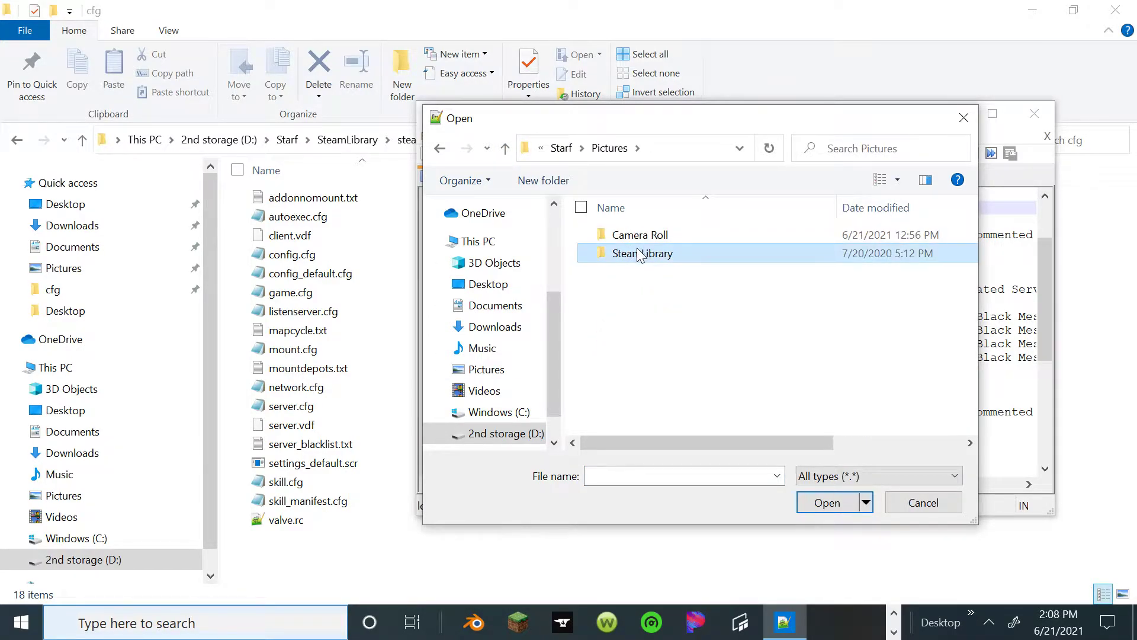
left_click(439, 148)
Step: Browse from the Starf folder through SteamLibrary\steamapps\common into the GarrysMod folder
double_click(671, 237)
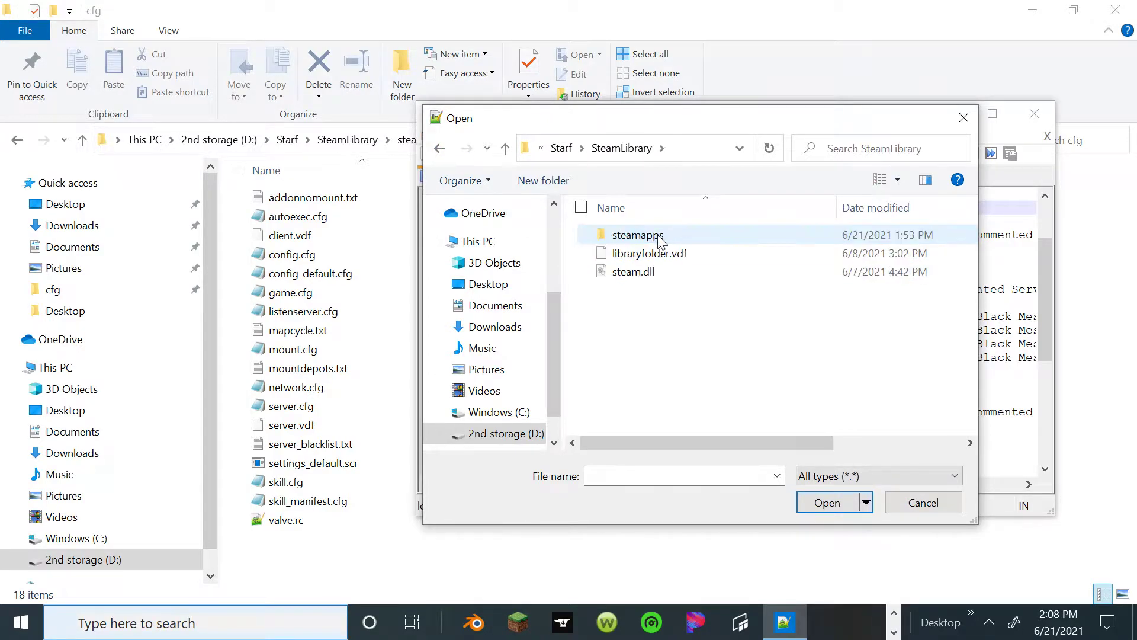
double_click(652, 237)
double_click(651, 237)
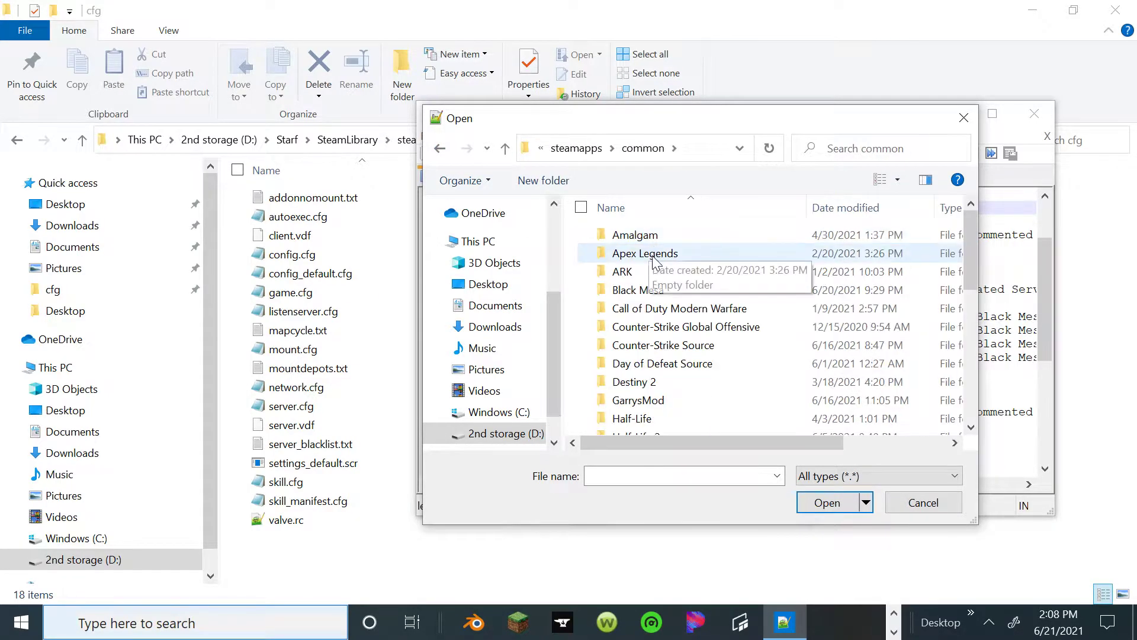
scroll(651, 350, "down", 1)
double_click(652, 352)
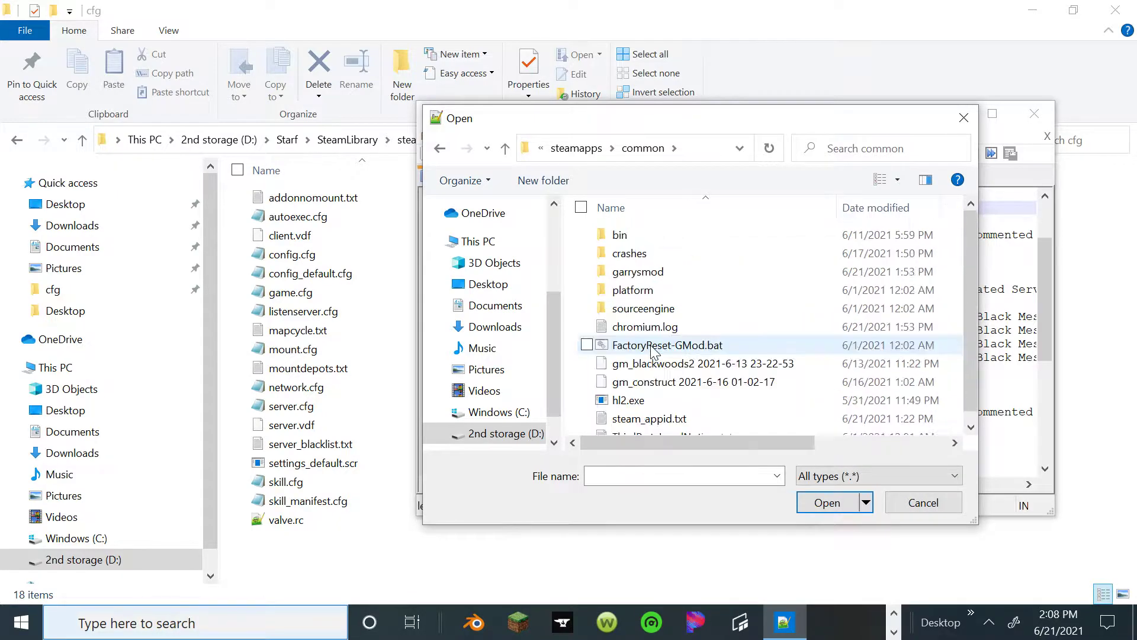
Step: Open the garrysmod\cfg folder, locate mount.cfg in it, and dismiss the file-opening dialog without opening a file
double_click(631, 273)
scroll(660, 322, "down", 1)
scroll(639, 296, "up", 1)
double_click(620, 290)
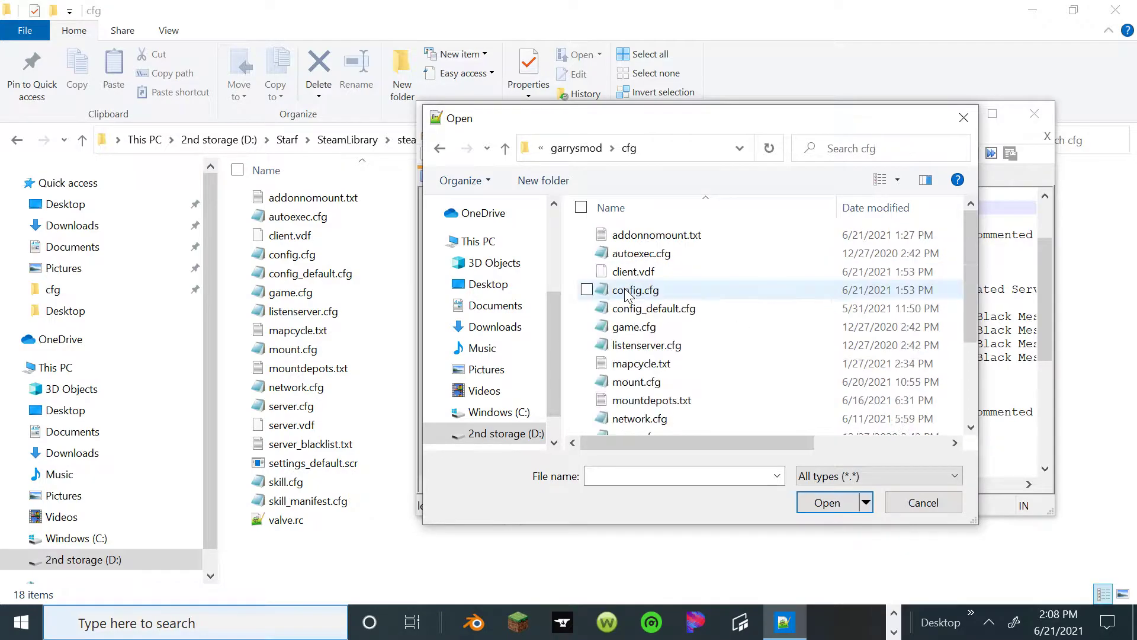
scroll(658, 335, "down", 1)
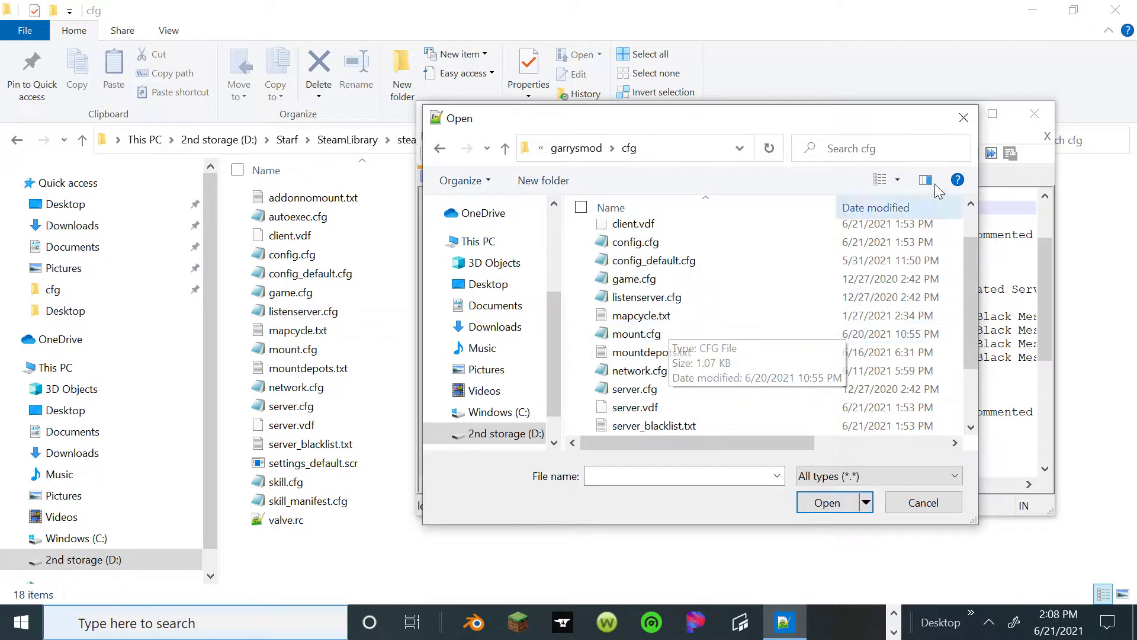
left_click(965, 117)
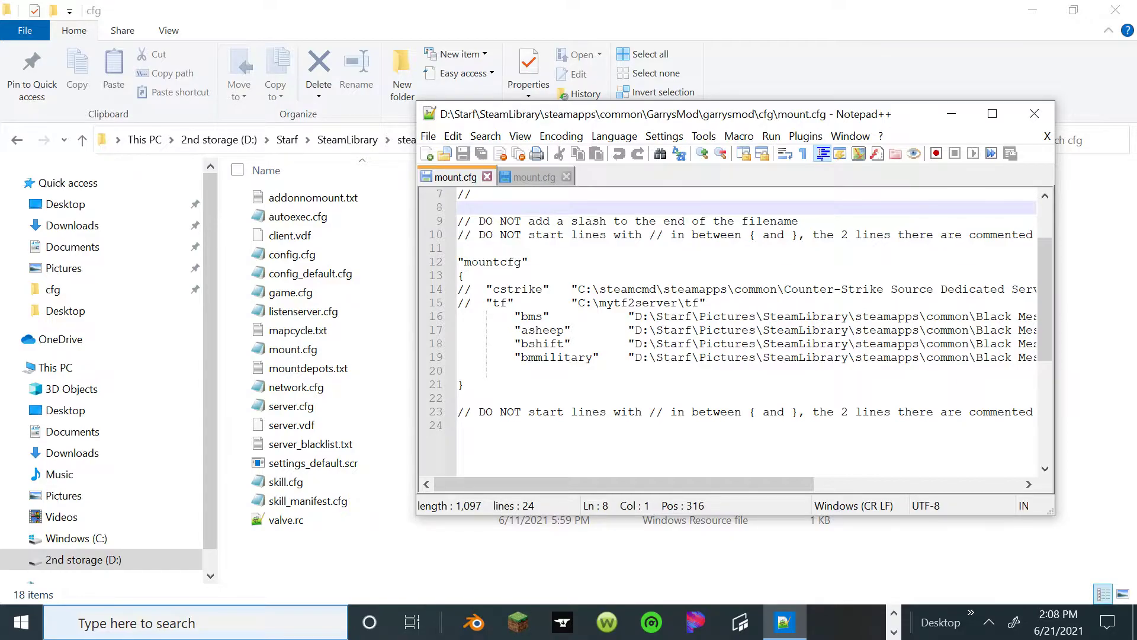
Step: Compare the two open mount.cfg documents, return to the first one, and close Notepad++
left_click(524, 177)
left_click(454, 176)
left_click(550, 177)
left_click(456, 178)
left_click(1034, 113)
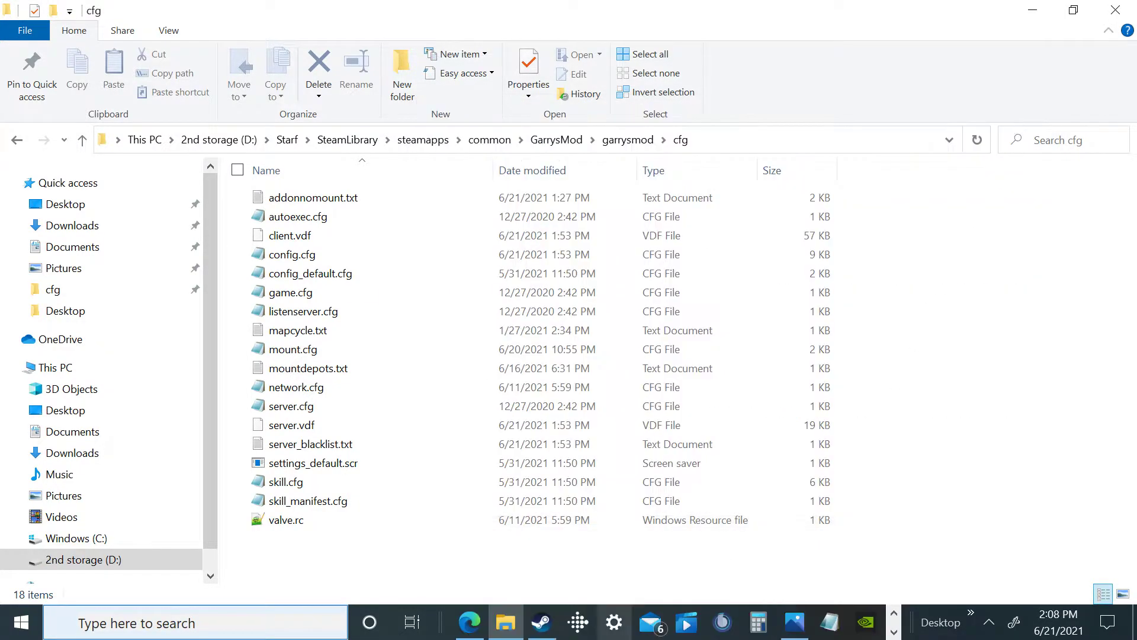
Step: Open mount.cfg from the cfg folder in Notepad, view its mountcfg entries, and close it
double_click(296, 351)
scroll(613, 250, "down", 1)
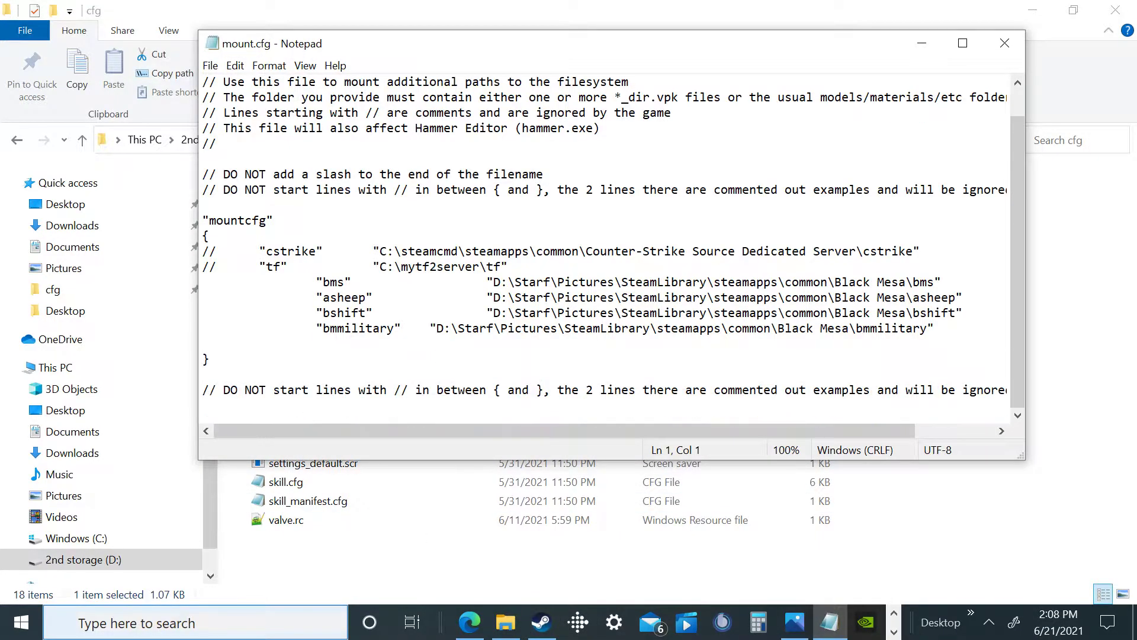
left_click(1004, 43)
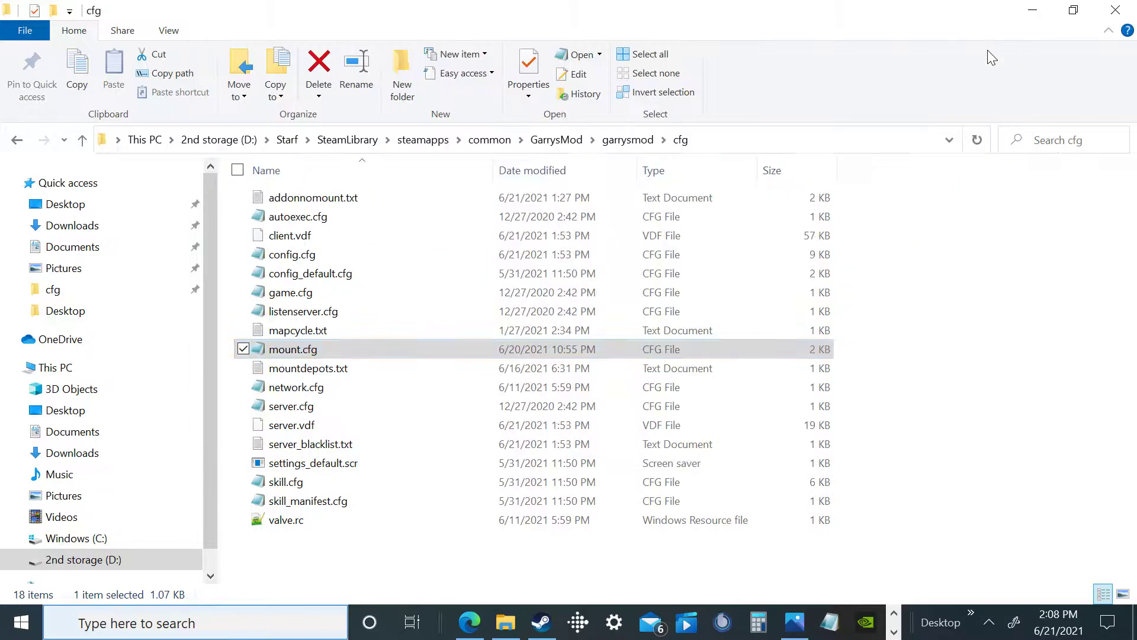
Step: Reopen Notepad++, add a test letter "d" on the empty line below the bmmilitary entry, save mount.cfg, and close the editor
left_click(893, 632)
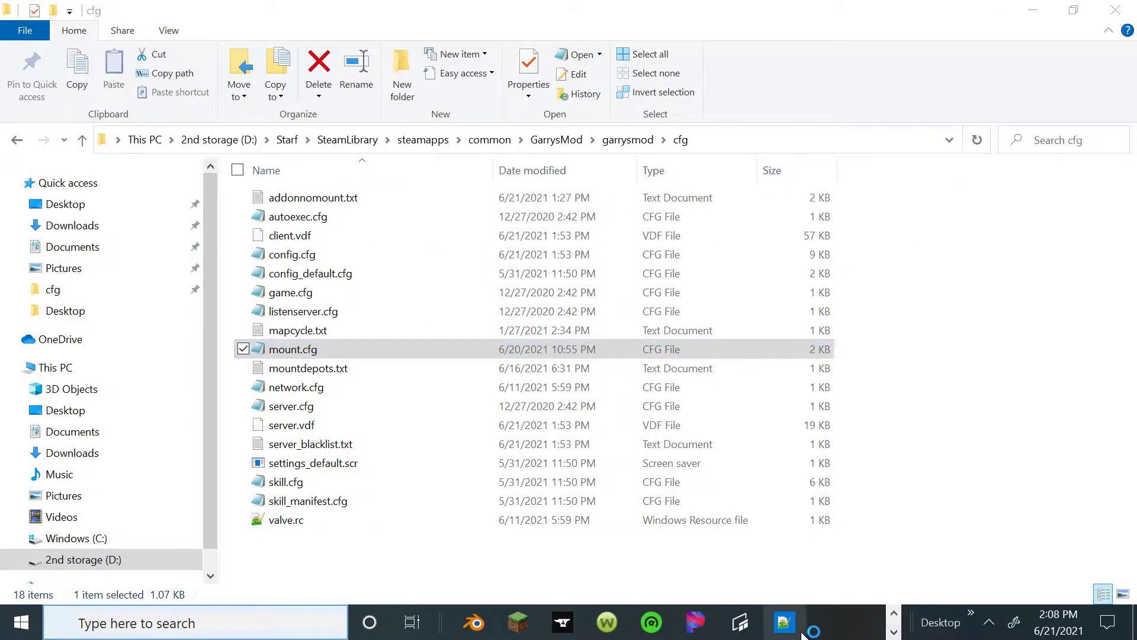
left_click(784, 622)
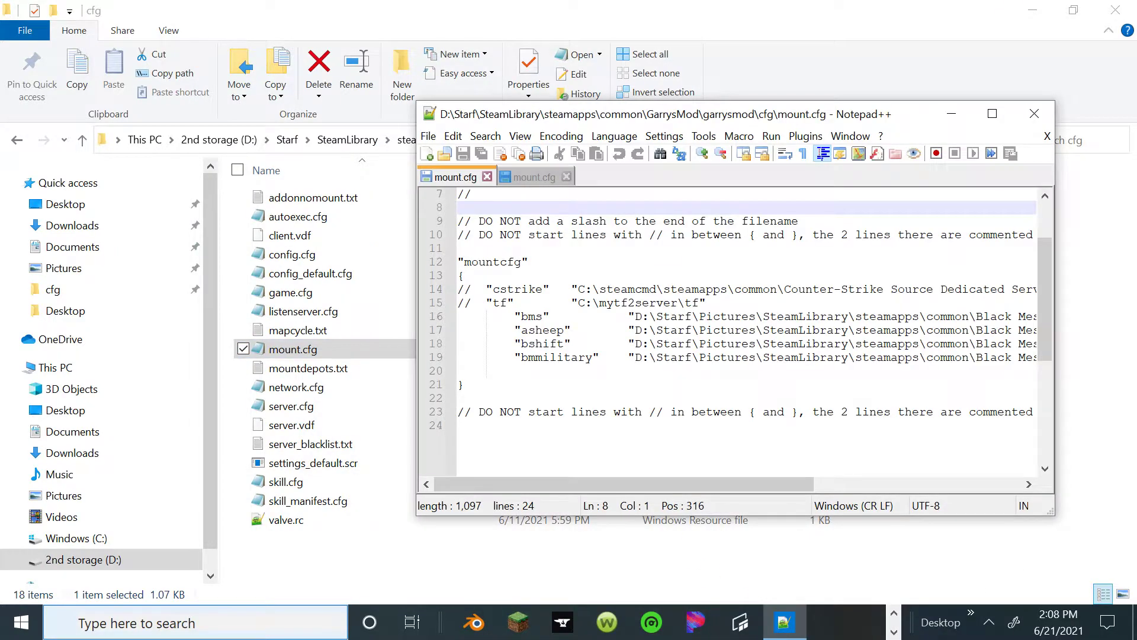
left_click(529, 358)
key("Down")
type("d")
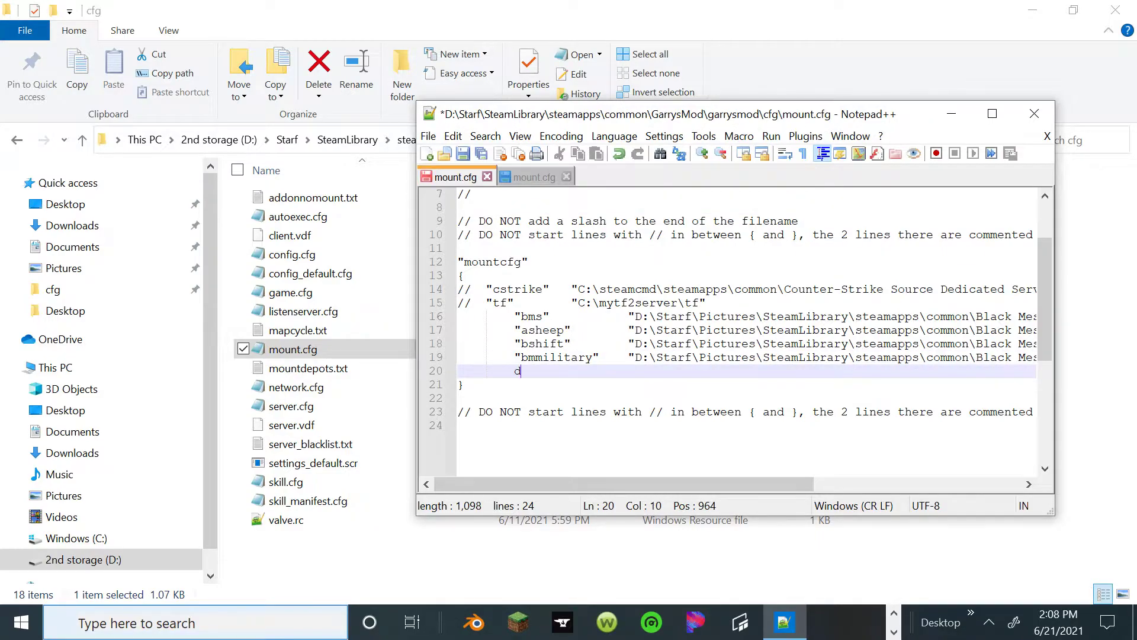
left_click(428, 136)
left_click(477, 266)
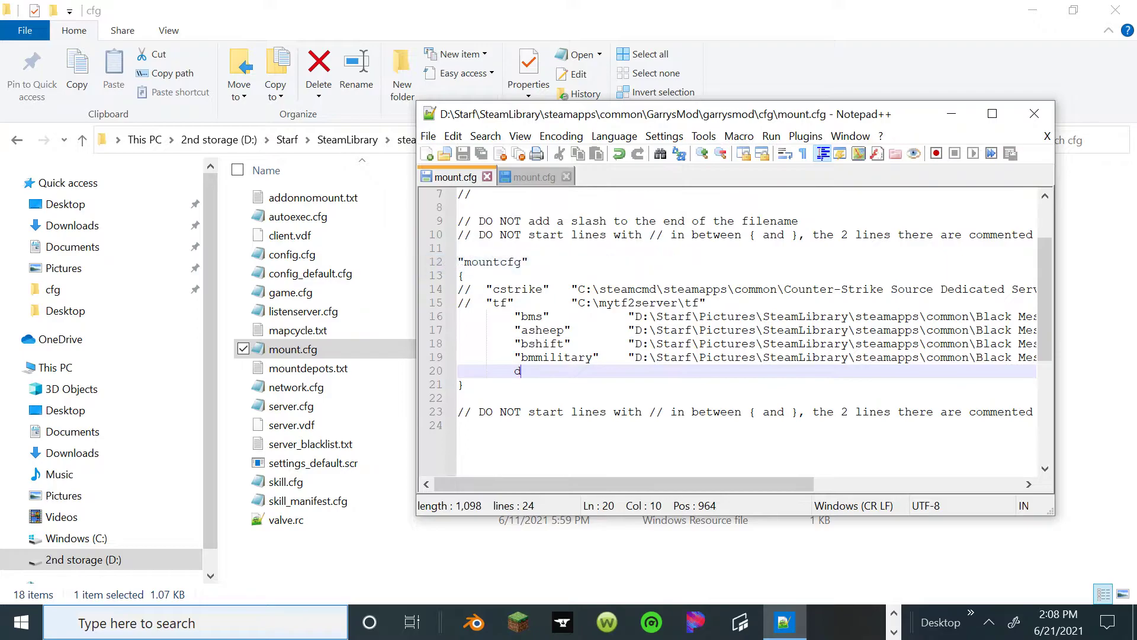
left_click(1034, 113)
Step: Open mount.cfg in Notepad again to check whether the test letter was saved, and close it
double_click(320, 354)
scroll(320, 355, "down", 1)
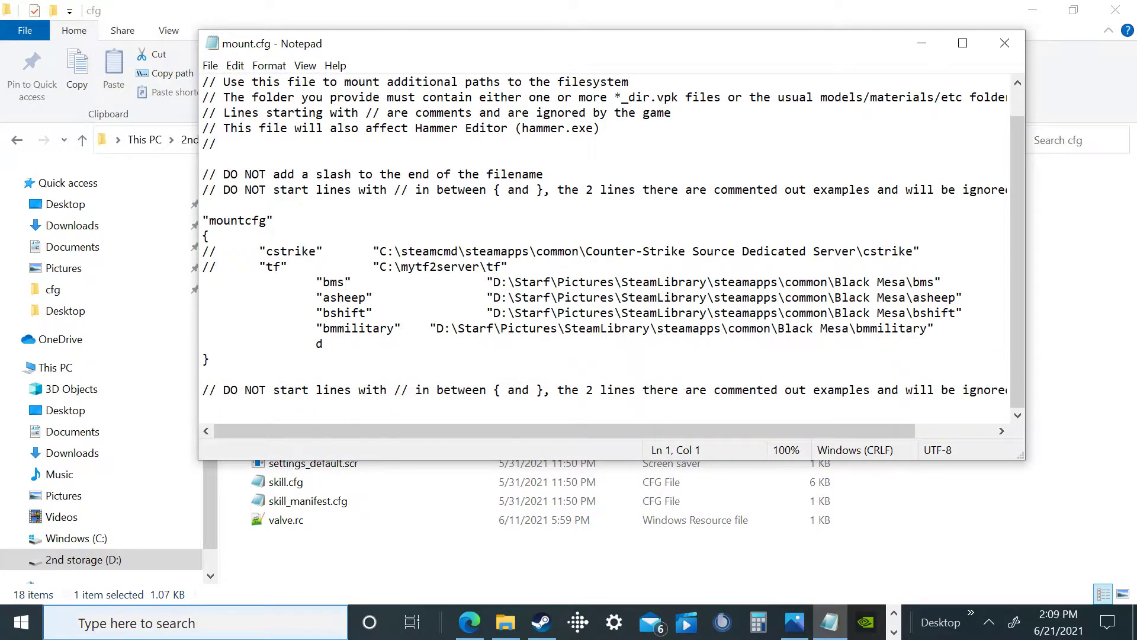
scroll(613, 249, "up", 1)
left_click(1004, 43)
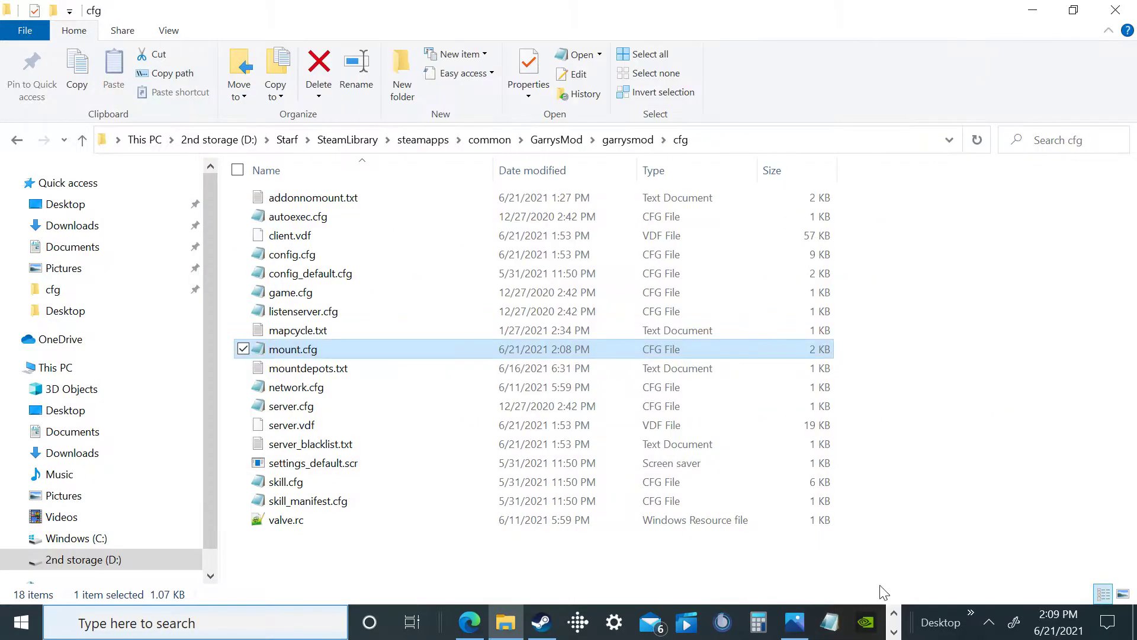
Step: Reopen Notepad++, delete the test letter "d" from line 20, save mount.cfg, and close the editor
left_click(895, 631)
left_click(794, 627)
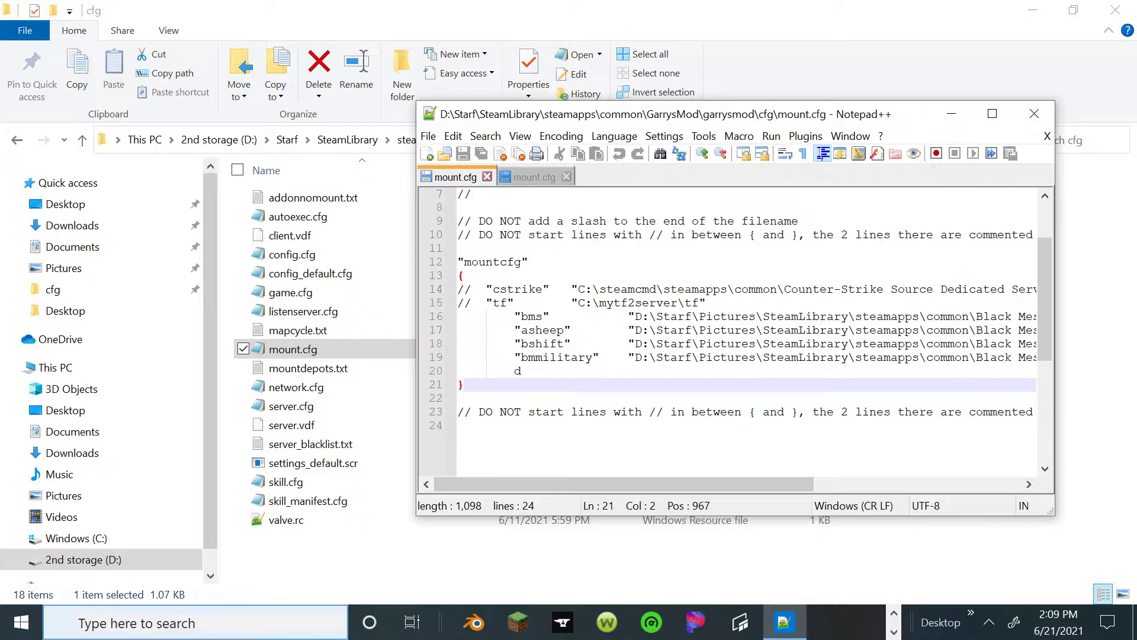
left_click(522, 371)
key("BackSpace")
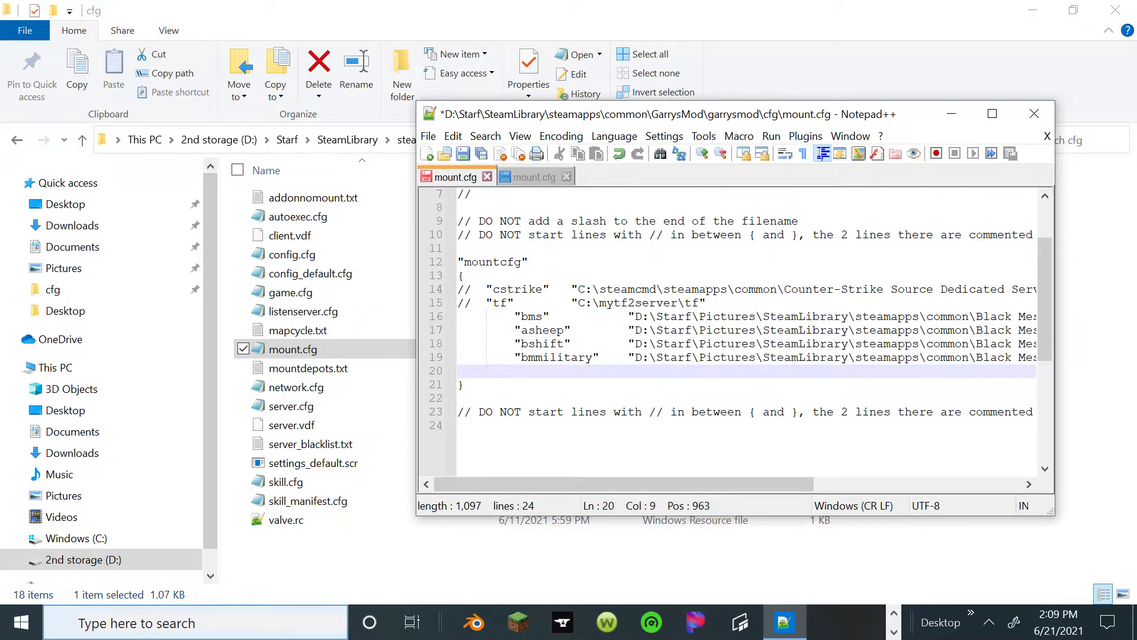
left_click(427, 135)
left_click(468, 265)
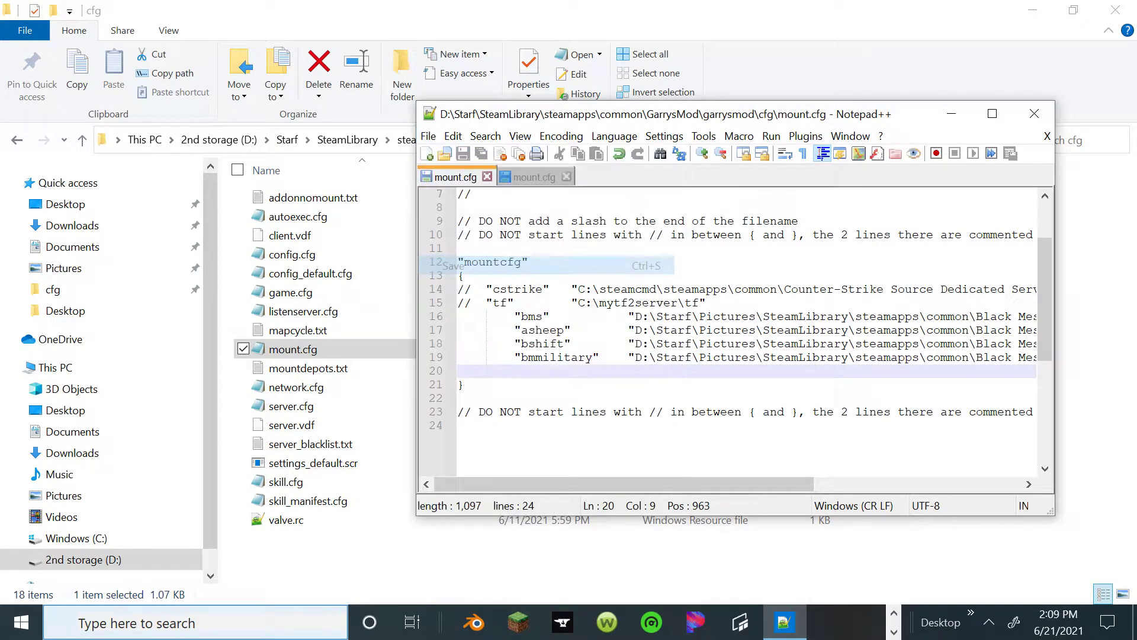
left_click(1034, 113)
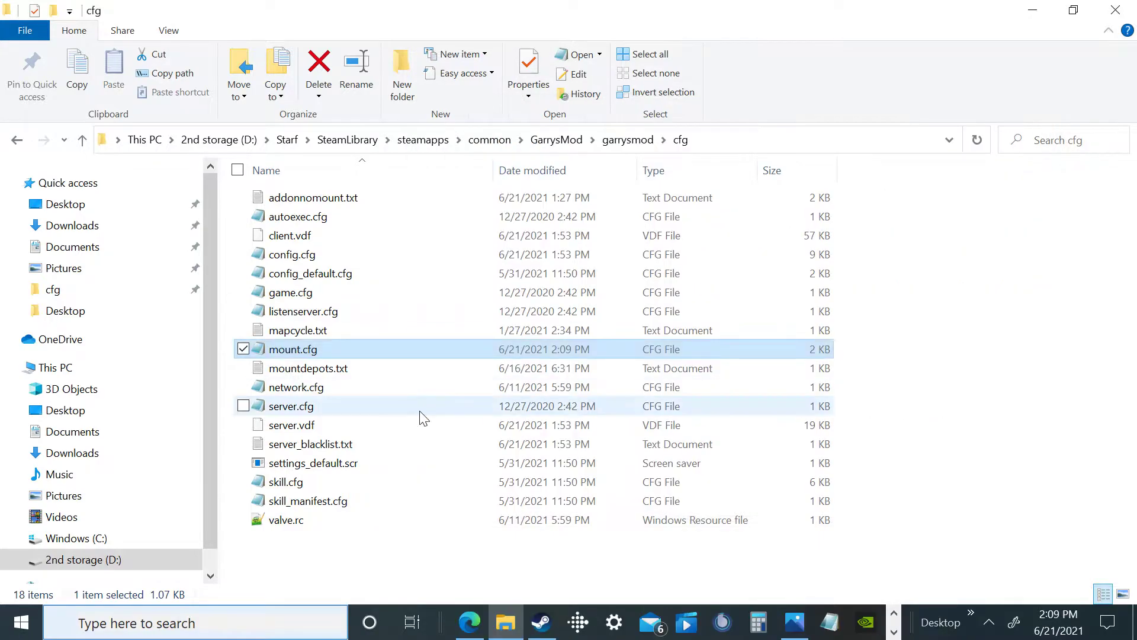
Step: Open mount.cfg in Notepad to check that the test letter's removal was saved, and close it
double_click(288, 350)
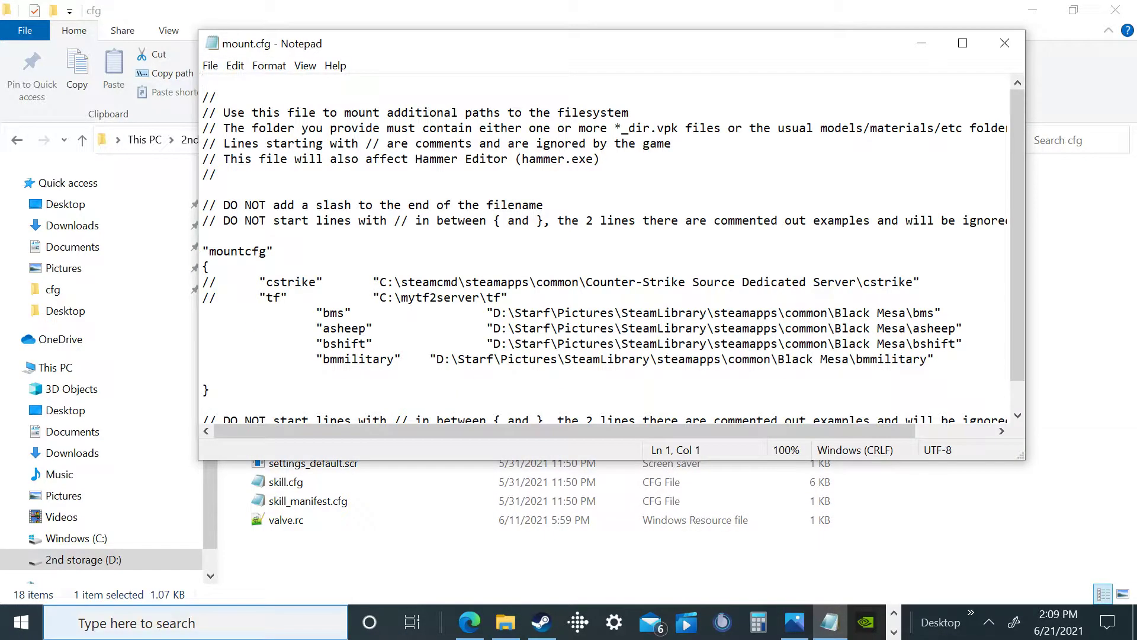
left_click(1001, 44)
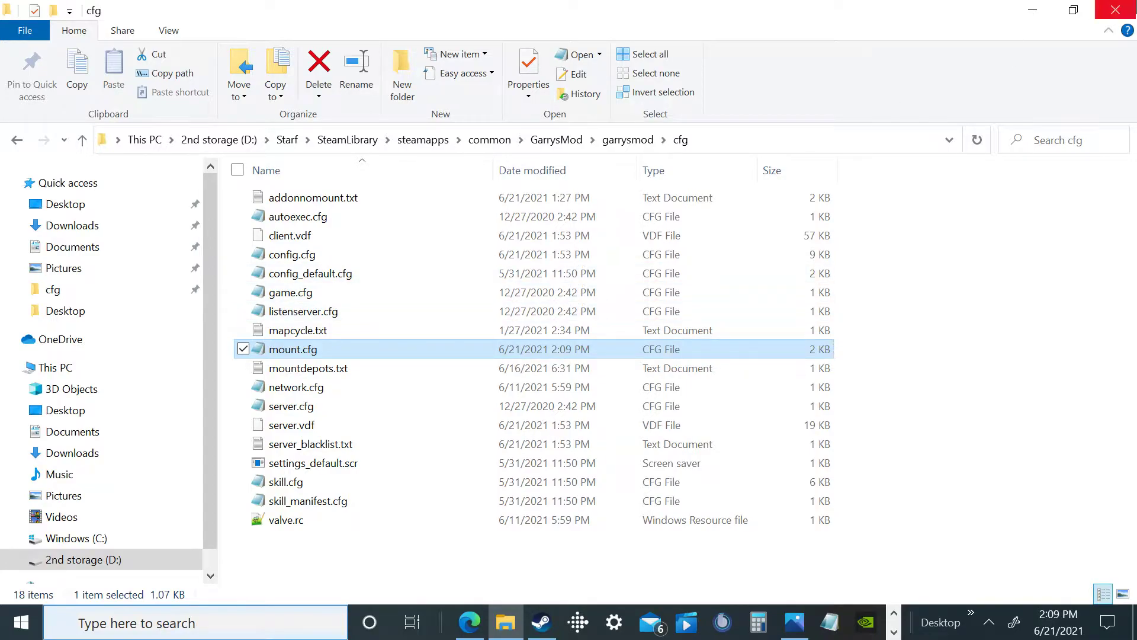
Step: Switch to Steam and launch Garry's Mod from the library
key("alt+Tab")
left_click(408, 375)
left_click(601, 359)
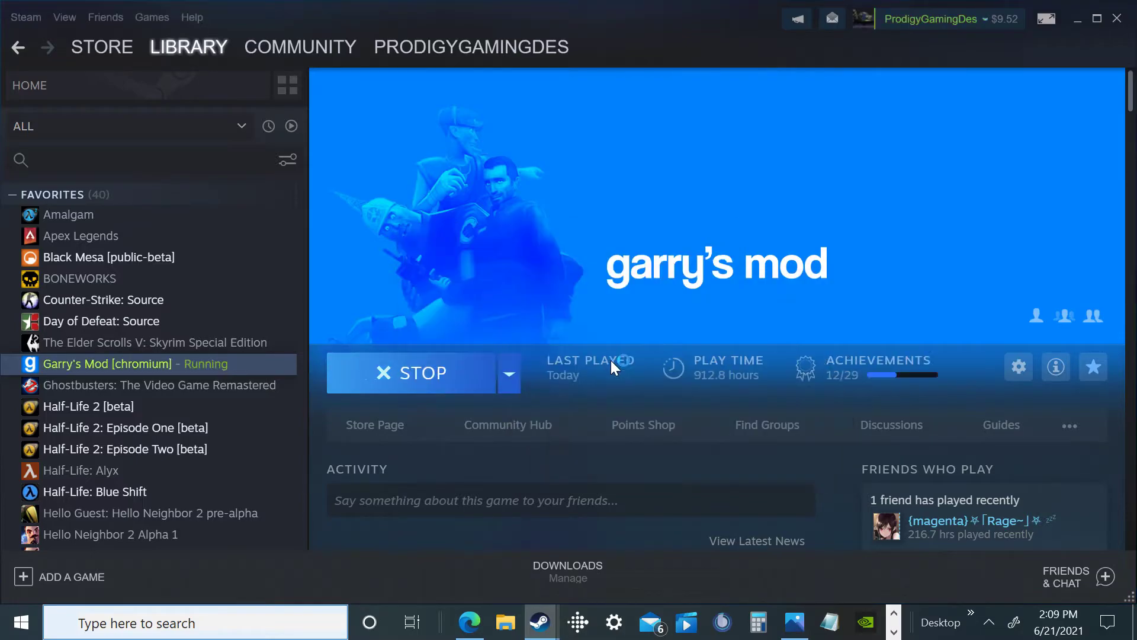